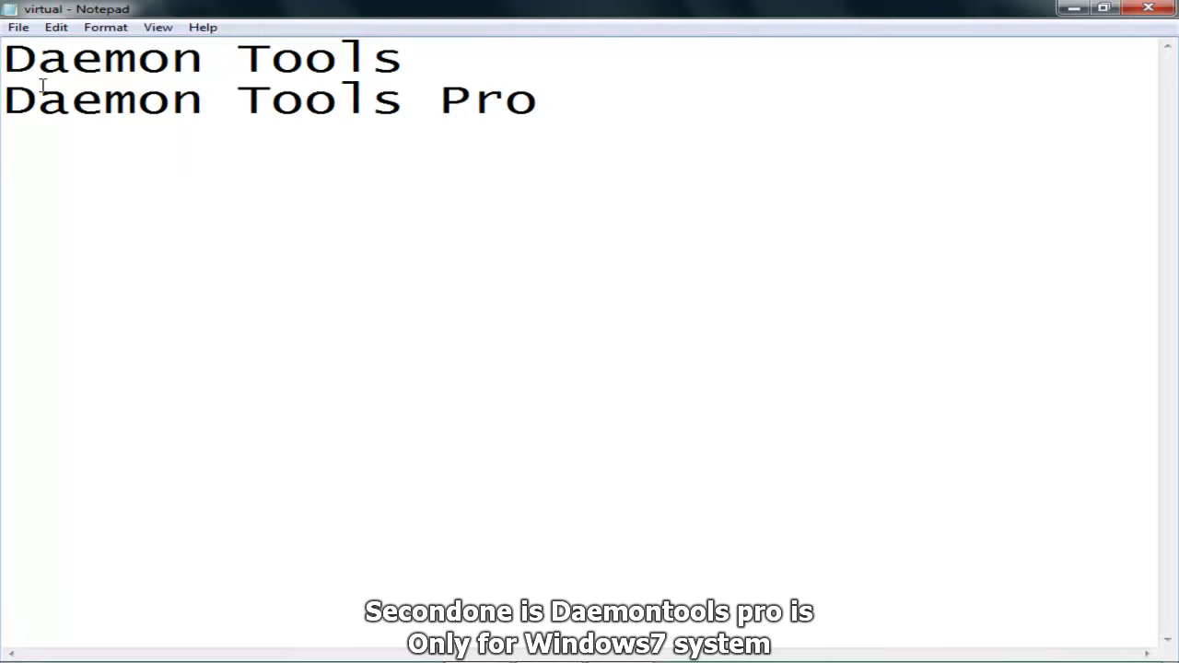
Add the lines "Magic Disc" and "Virtual clone Drive" below Daemon Tools Pro in the software list.
type("Magic")
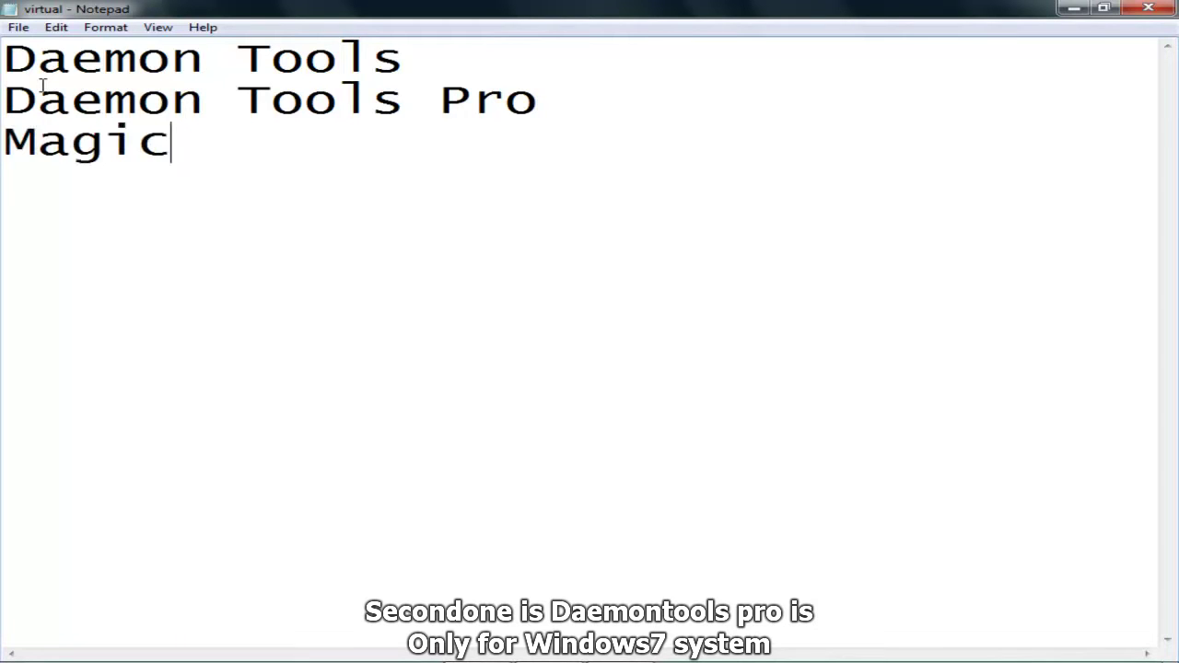
type(" Disc")
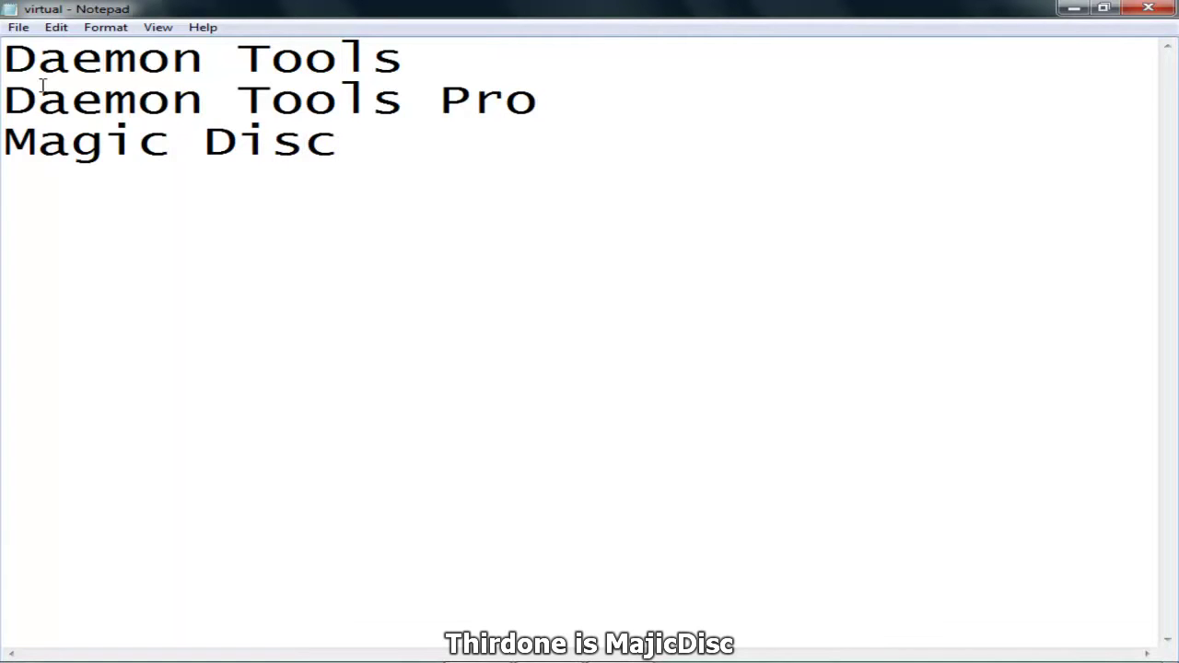
key("Return")
type("Virtu")
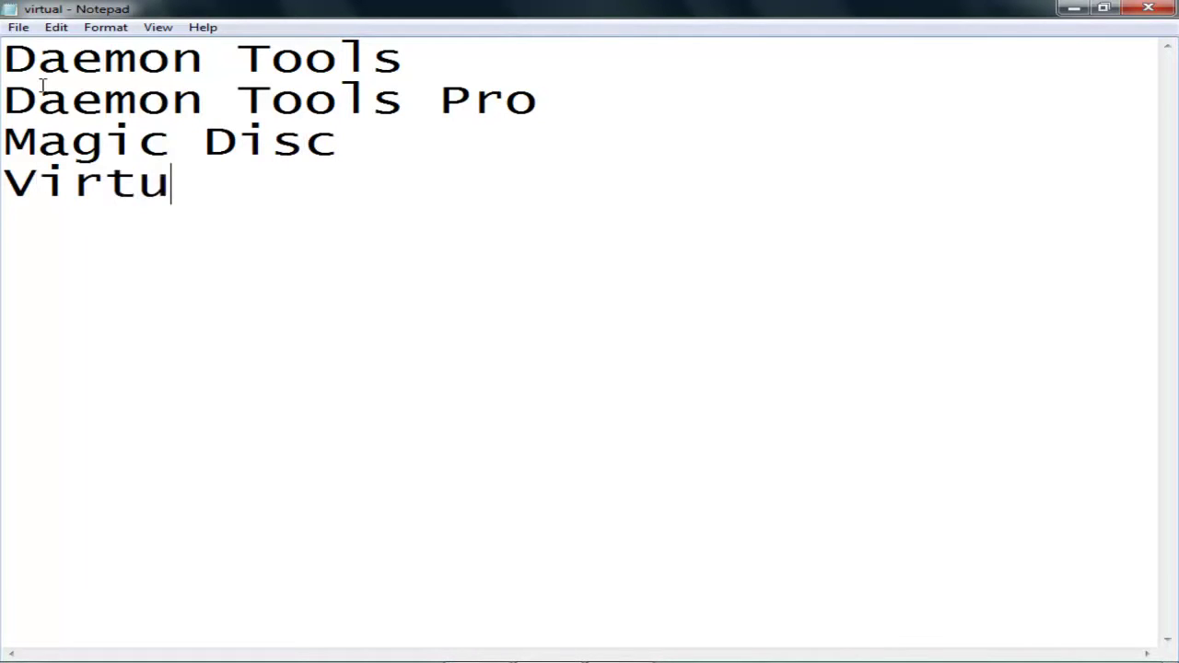
type("al c")
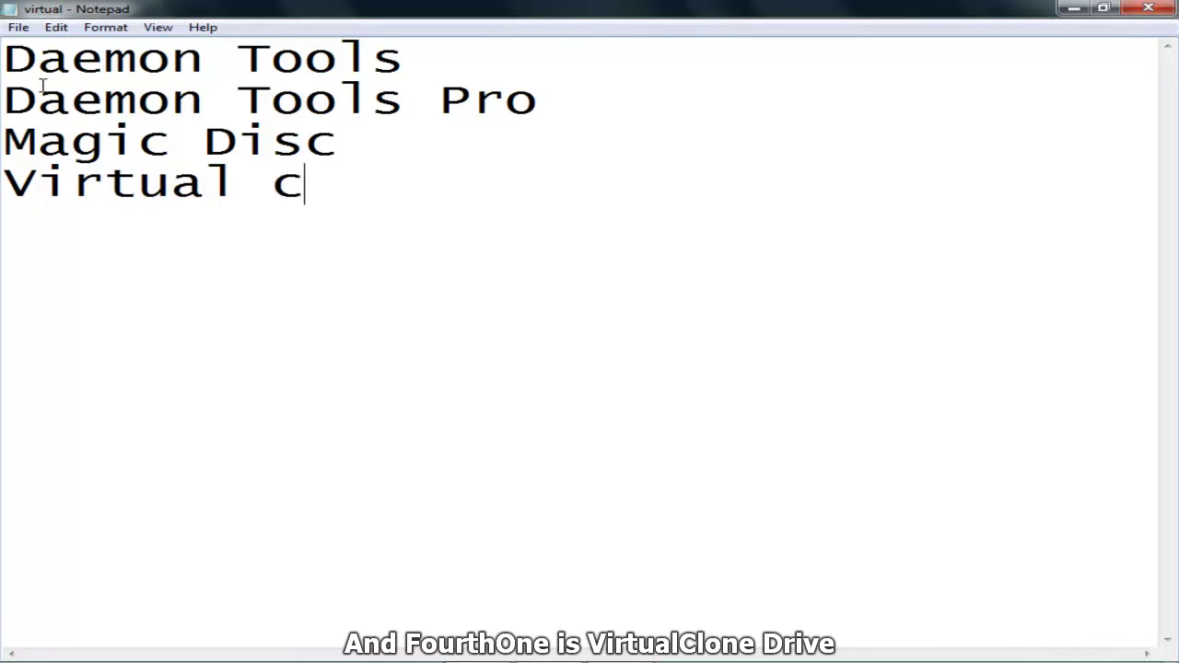
type("lone Drive")
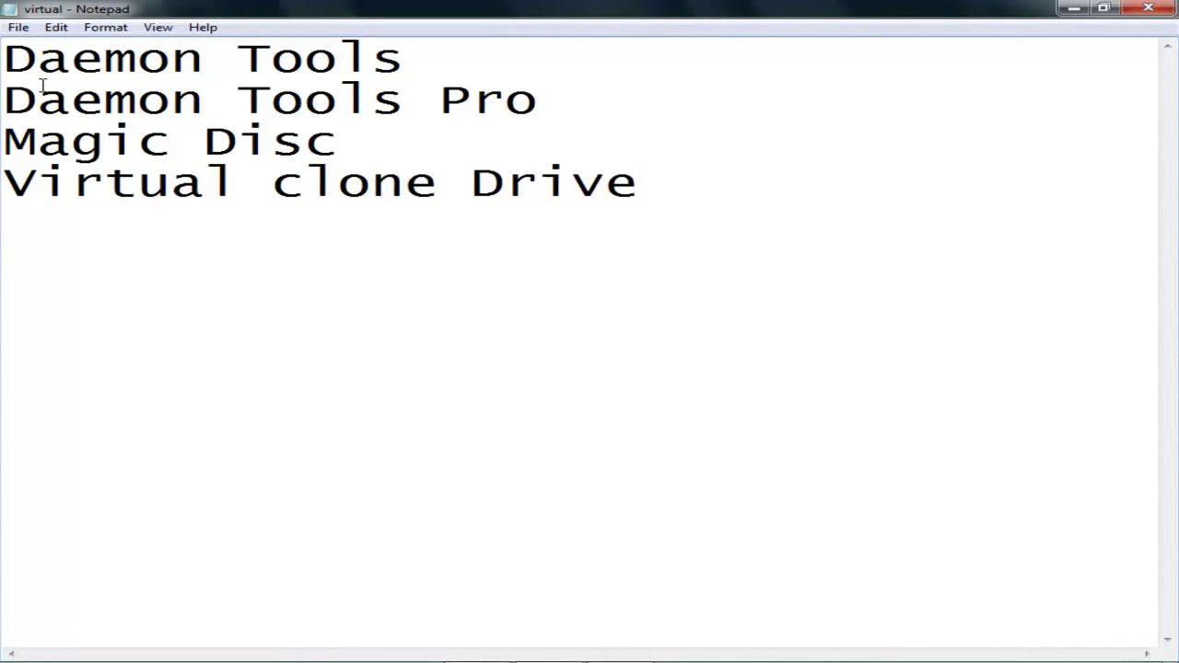
Add "Winxp Virtual Cd COntrol Panel" as a new line at the end of the list.
key("Return")
type("Winxp")
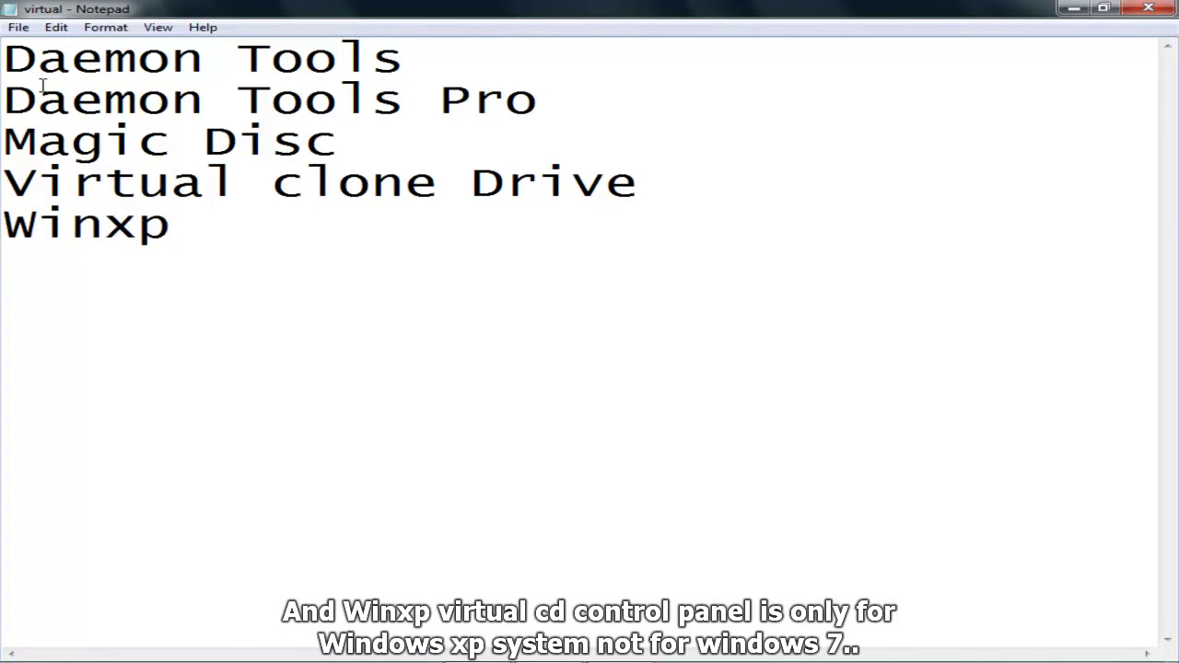
type(" Virtual")
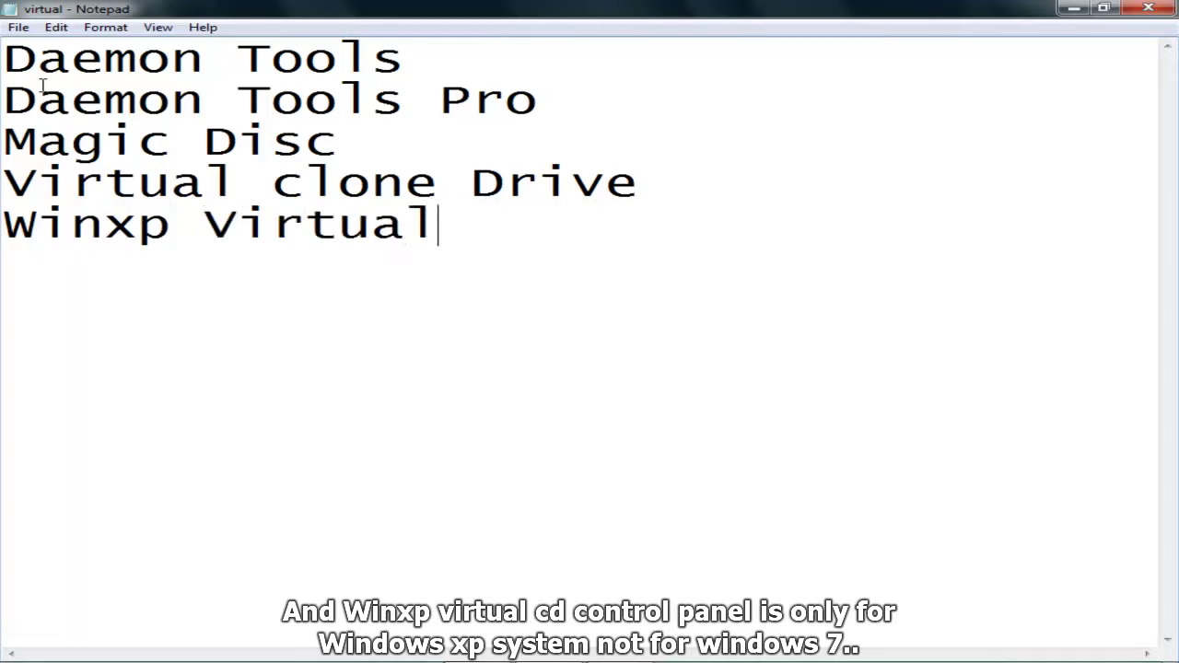
type(" Cd ")
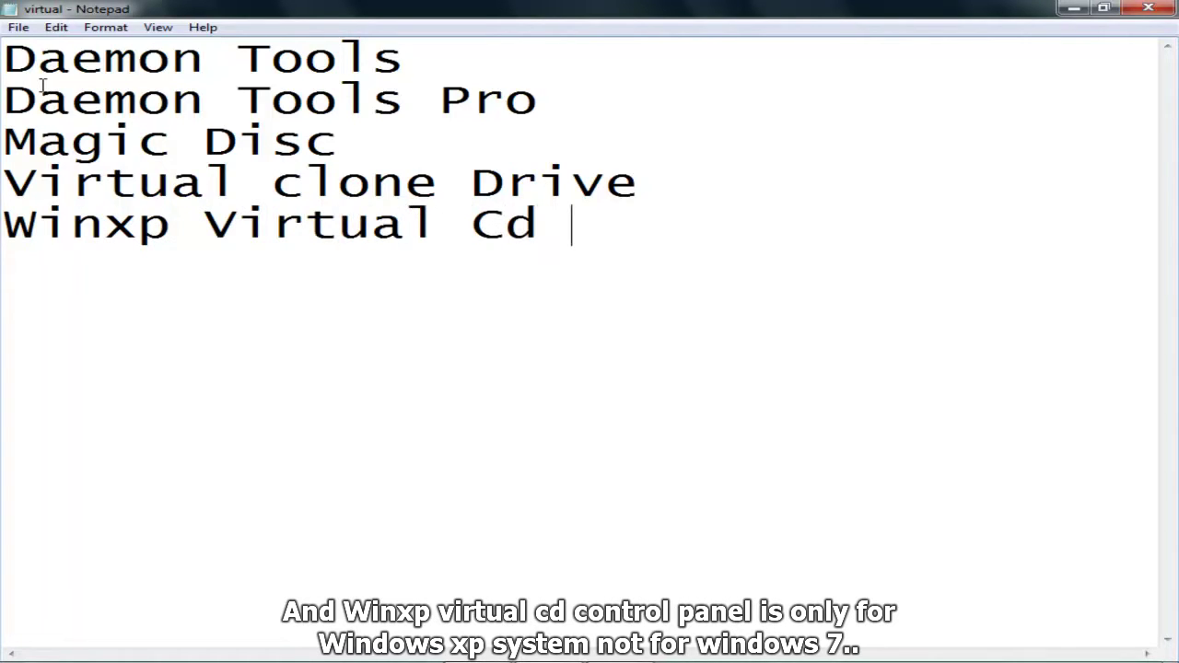
type("COntrol ")
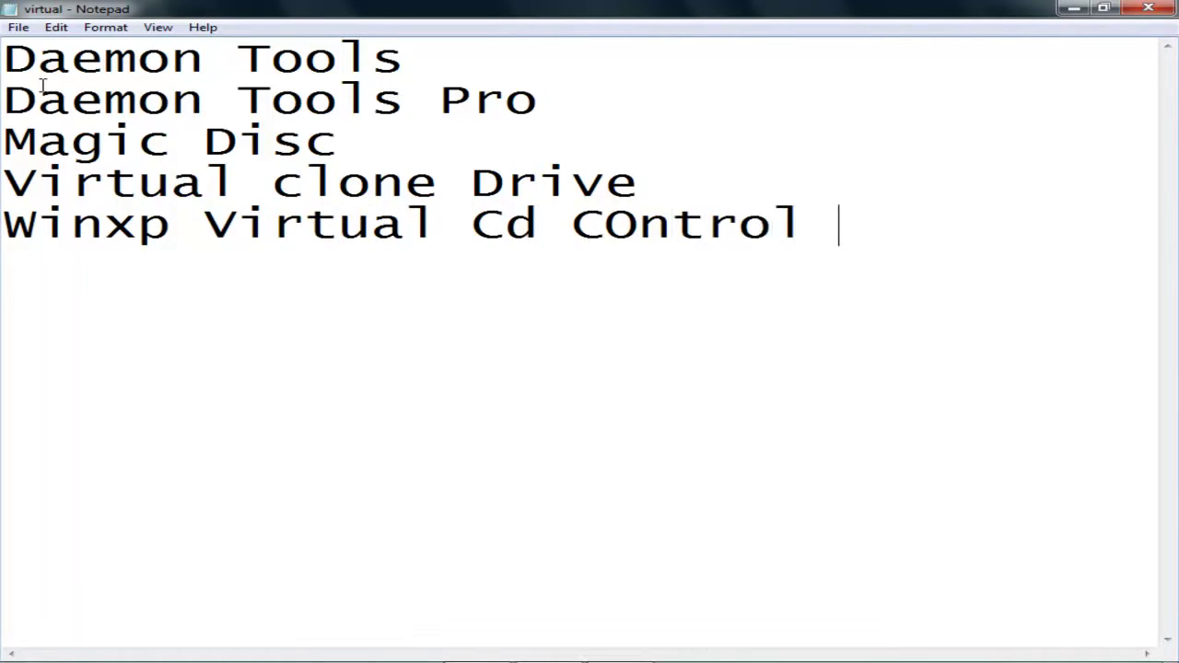
type("Panel")
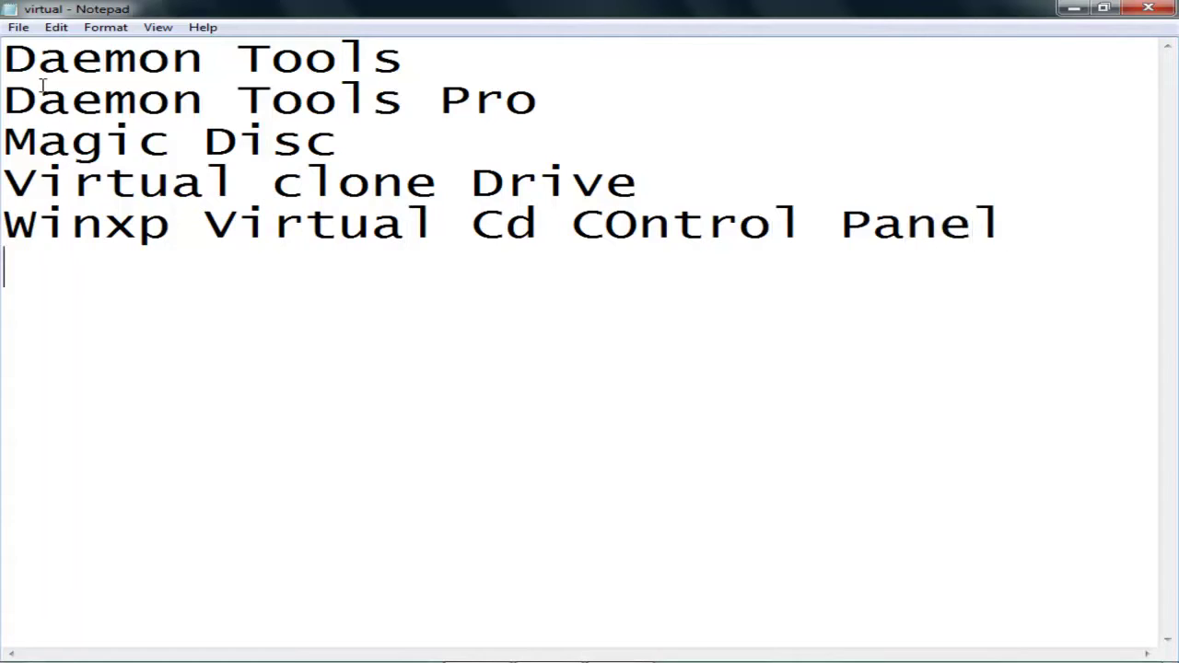
Add a last line to the list reading "Alchohol or Alchohol 52%".
key("Return")
type("Alcho")
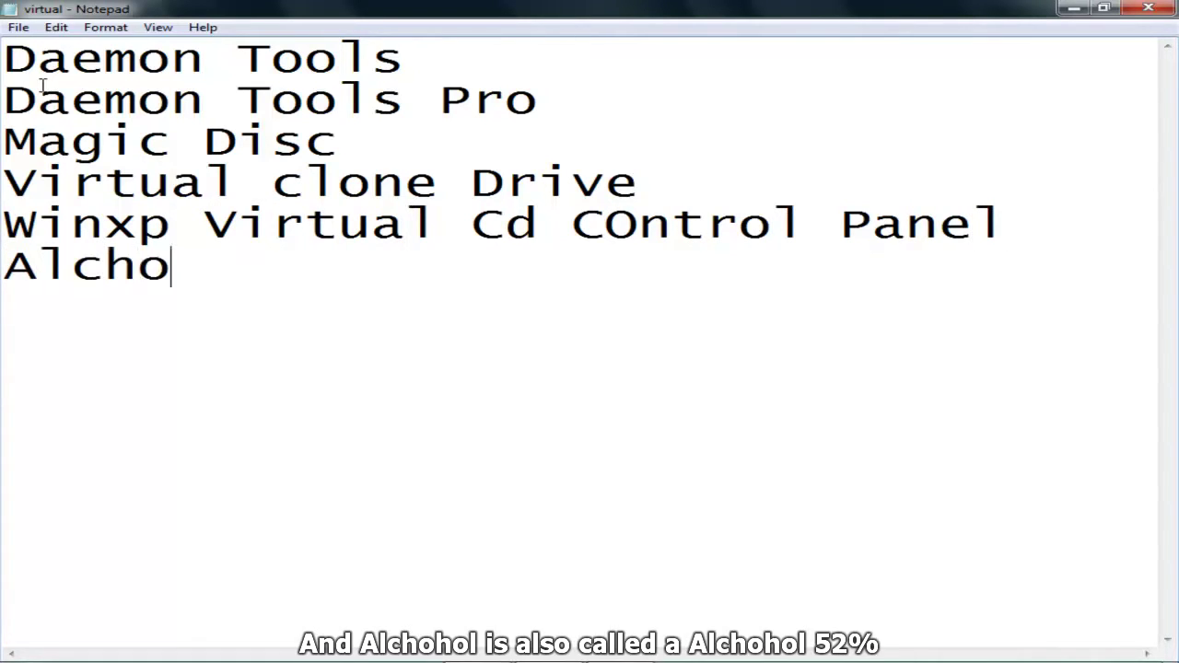
type("hol or")
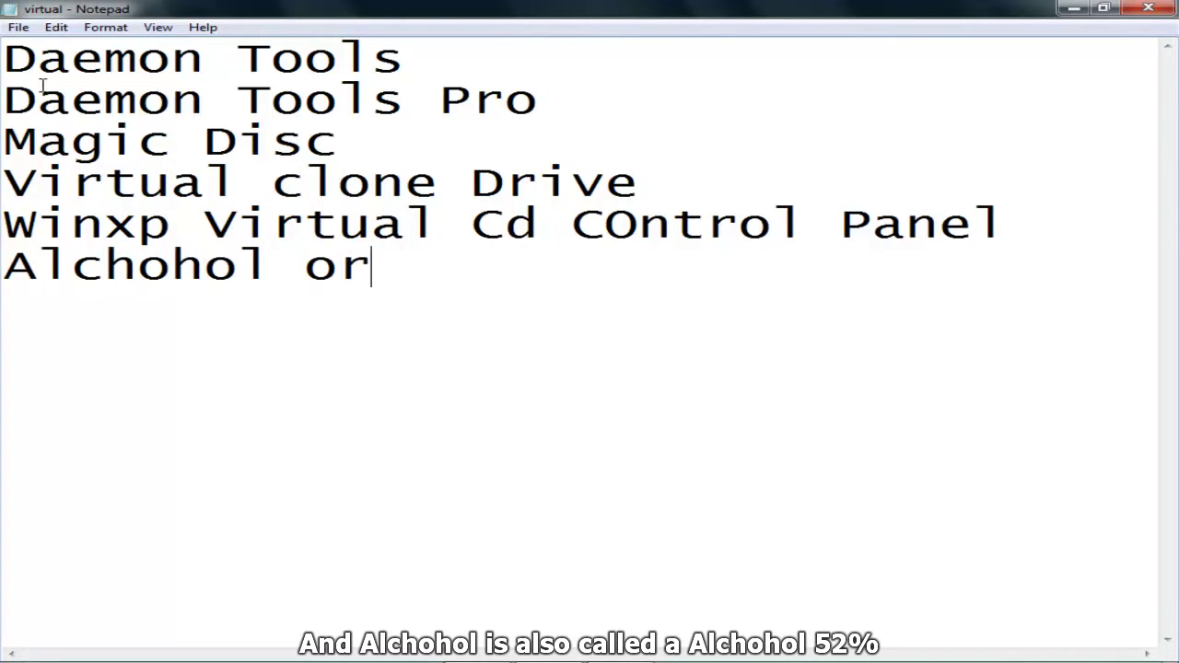
type(" Alch")
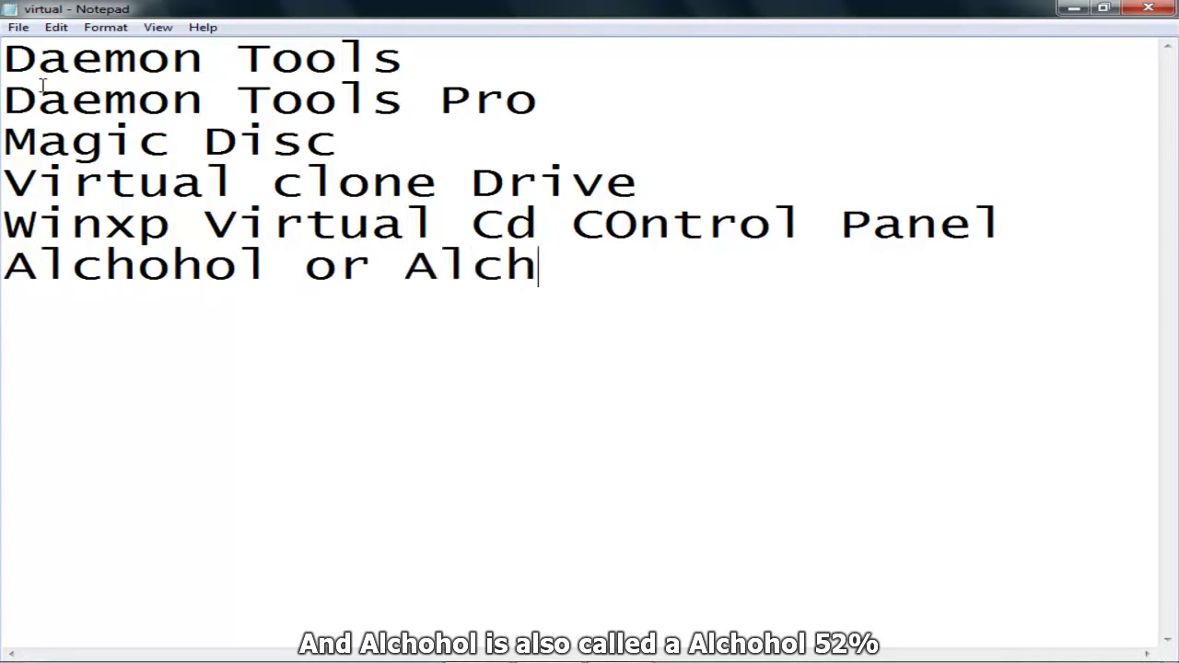
type("ohol %")
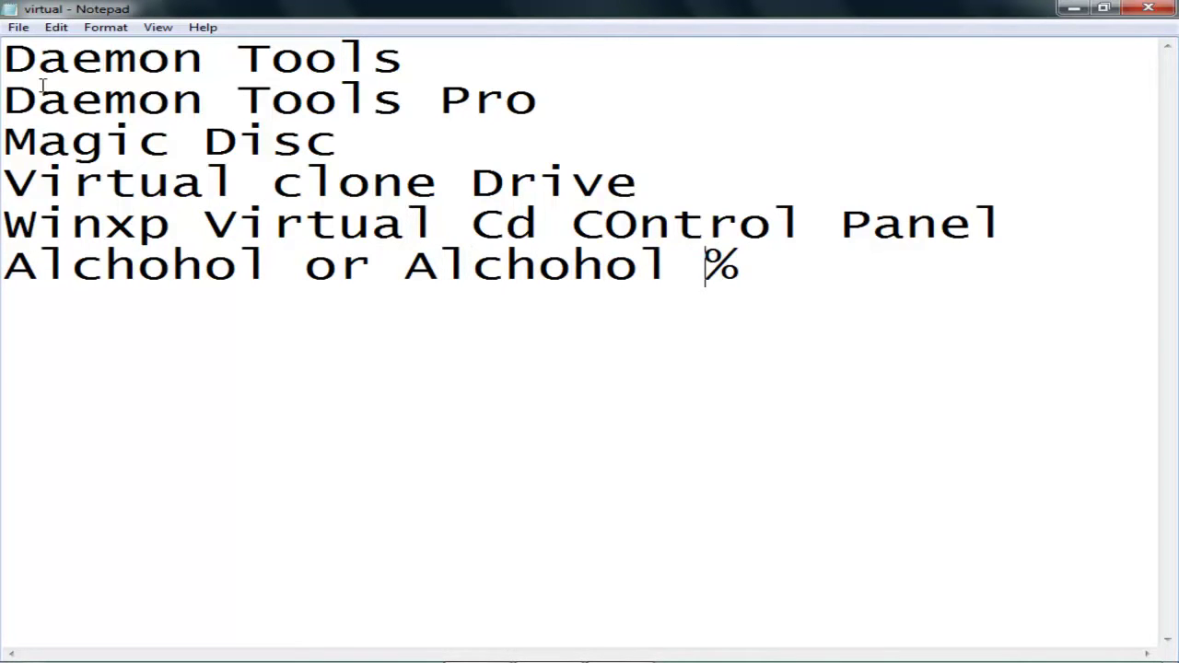
type("52")
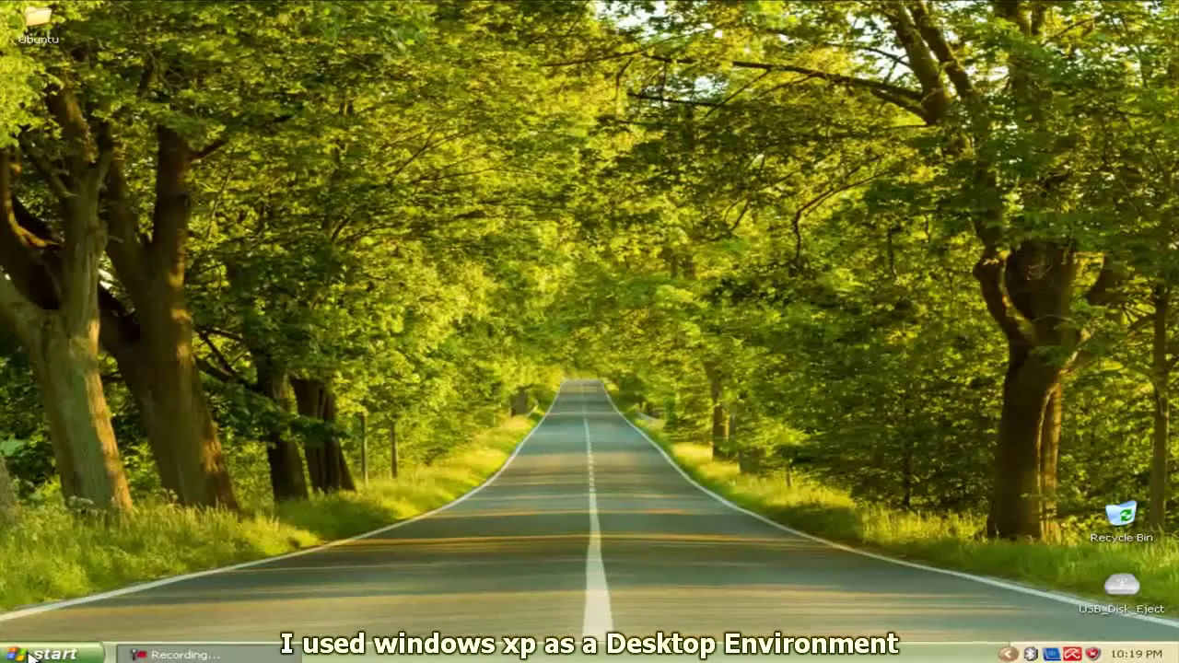
Switch to the Windows XP desktop and examine the optical drives listed in My Computer, then minimize the window.
left_click(50, 653)
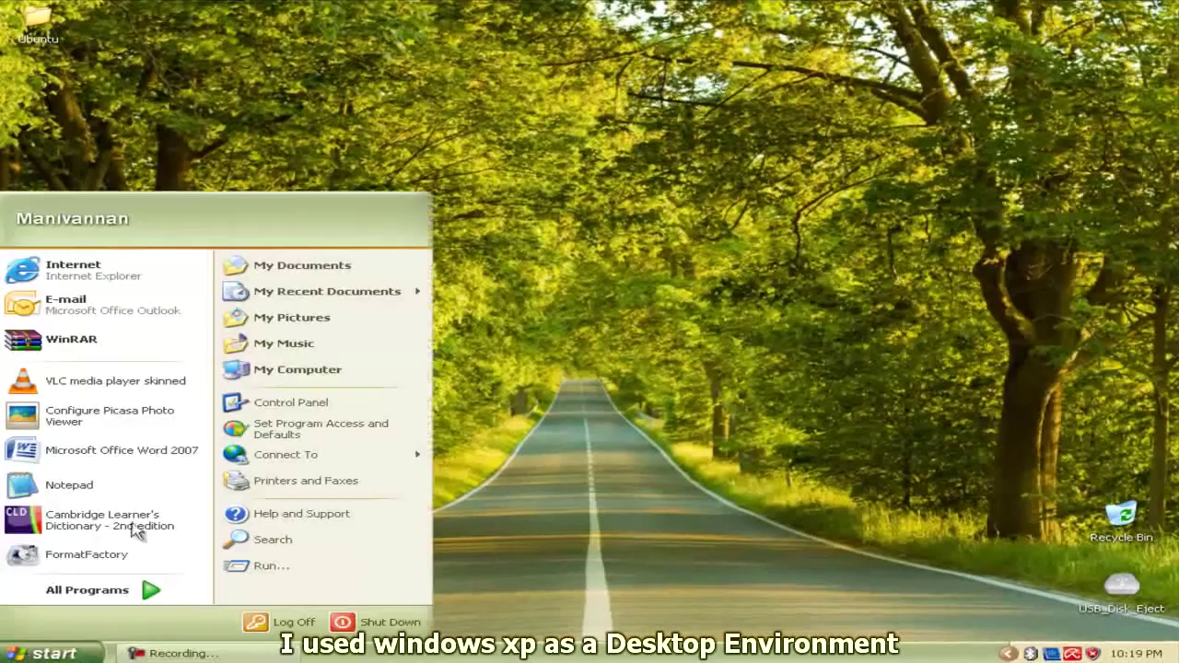
left_click(273, 370)
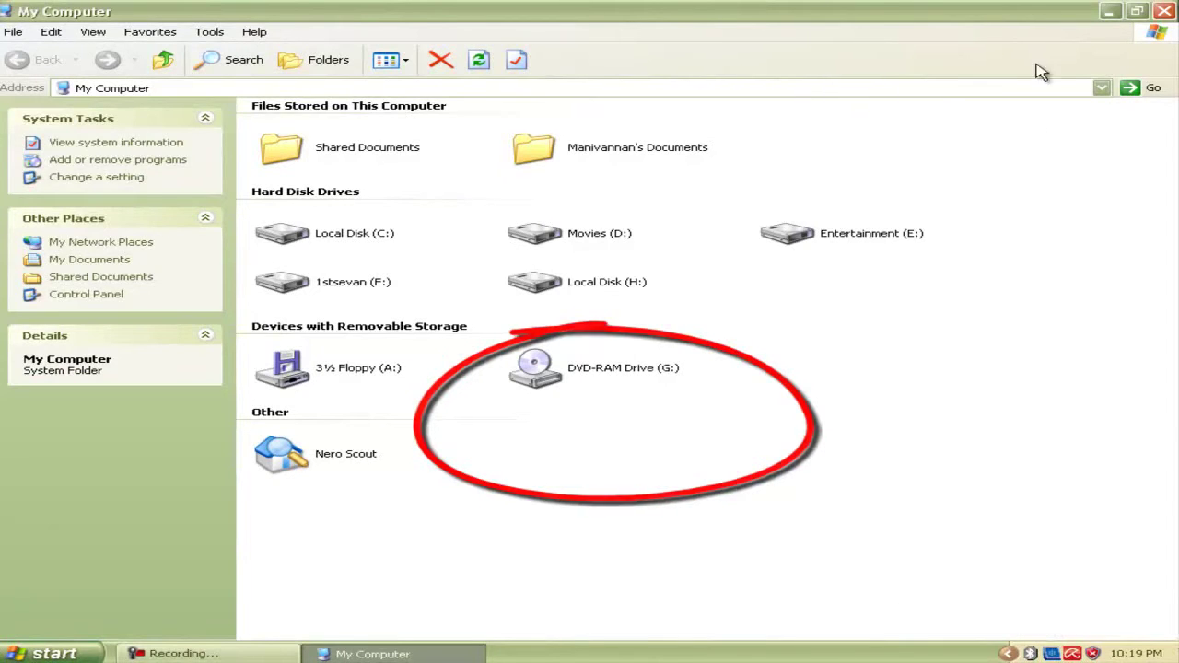
left_click(1117, 16)
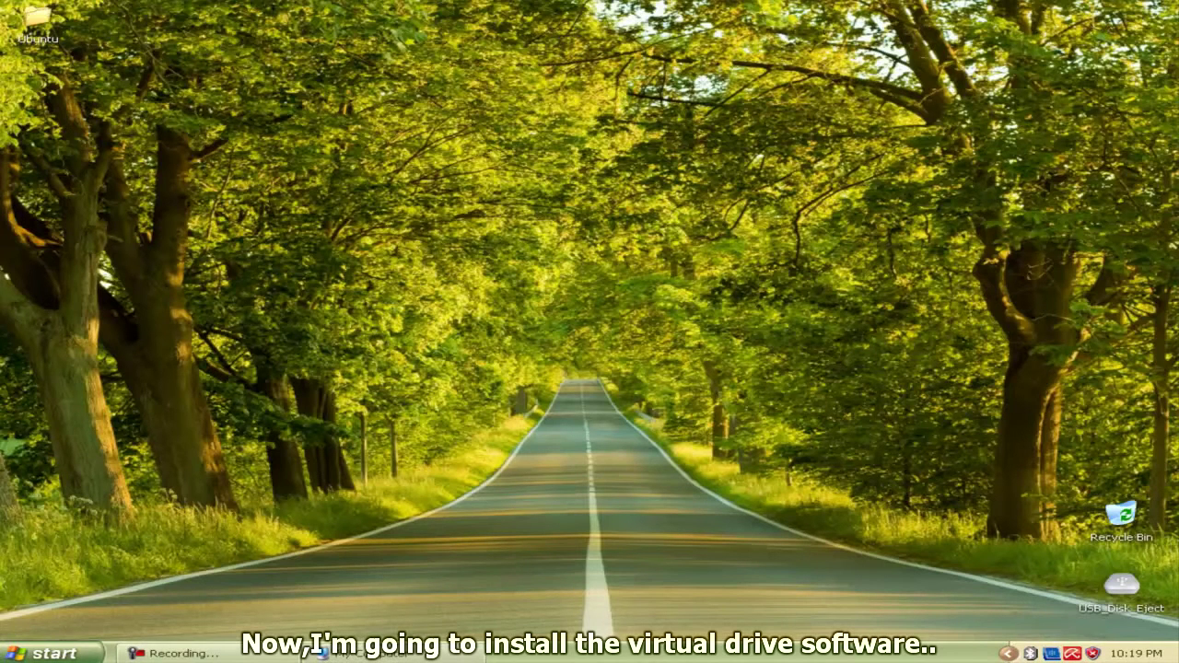
Install MagicDisc 2.7.106 from setup_magicdisc in the desktop's Ubuntu folder, keeping the destination C:\Program Files\MagicDisc.
double_click(37, 37)
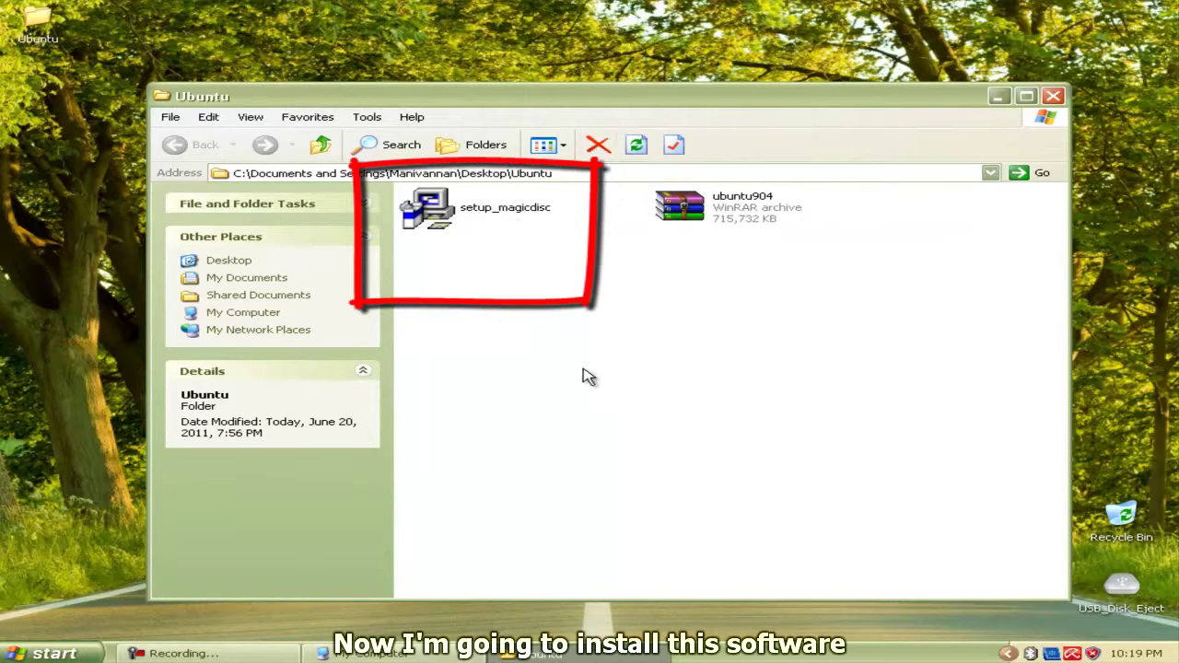
double_click(498, 211)
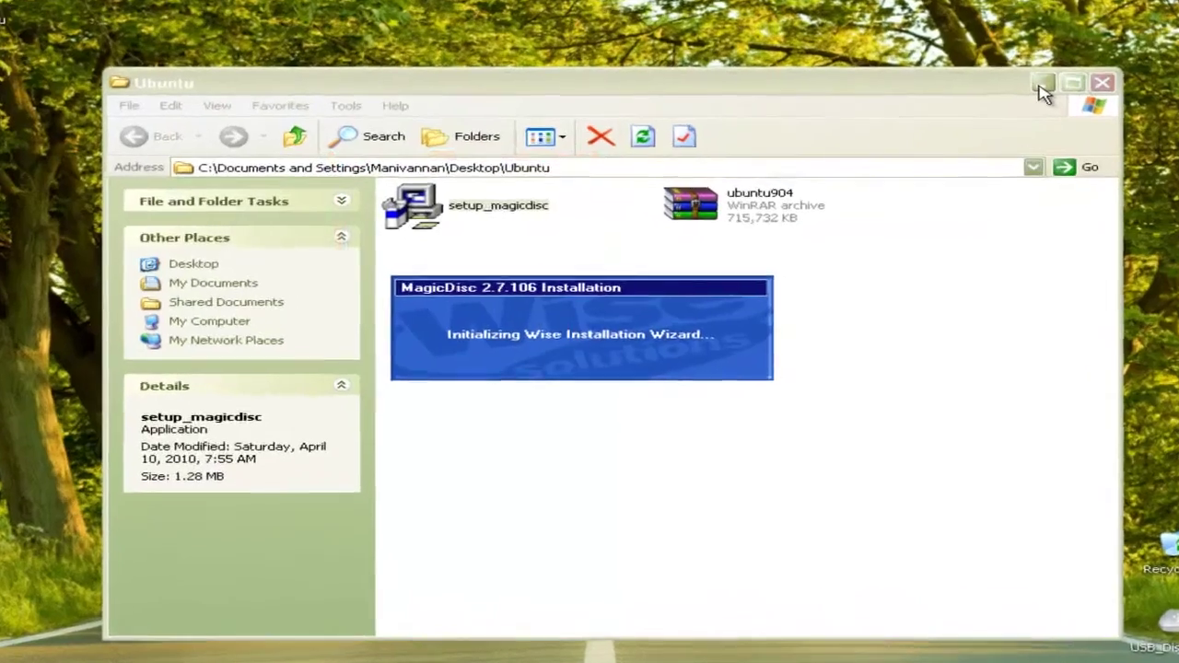
left_click(1041, 85)
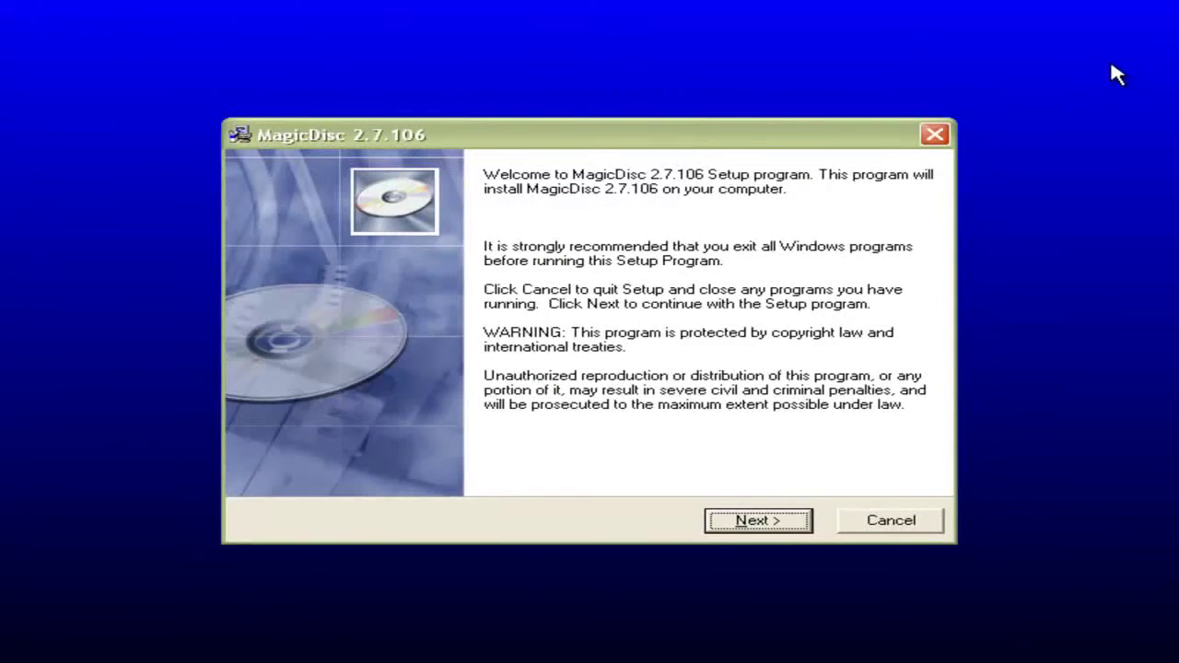
left_click(764, 523)
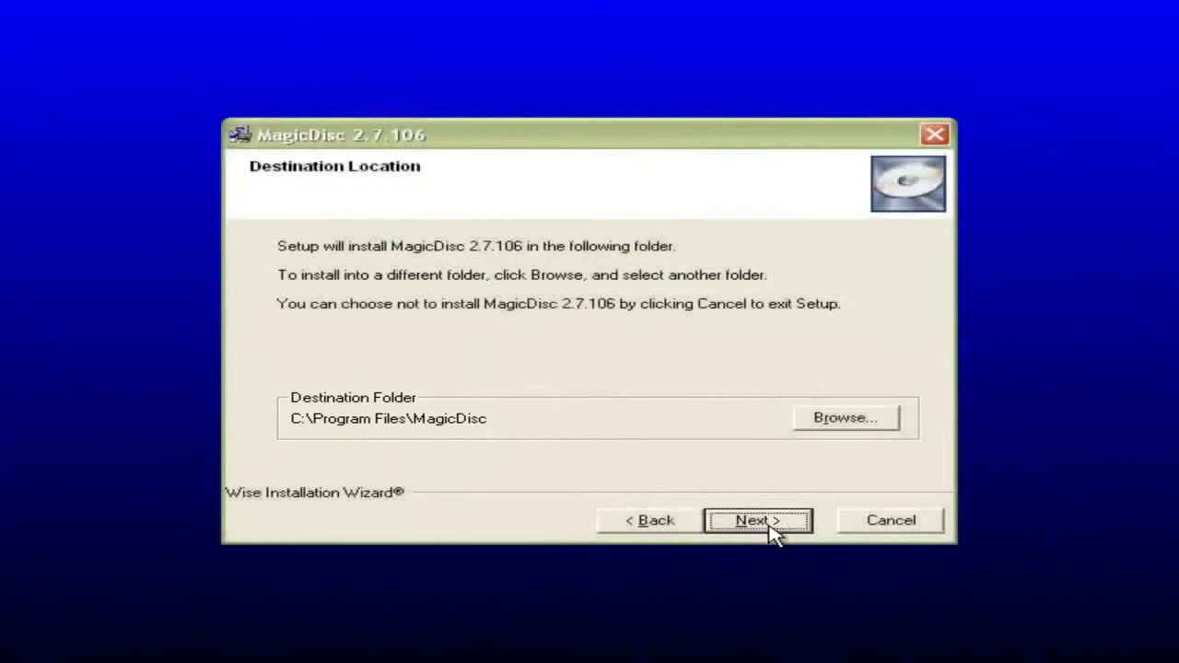
left_click(755, 523)
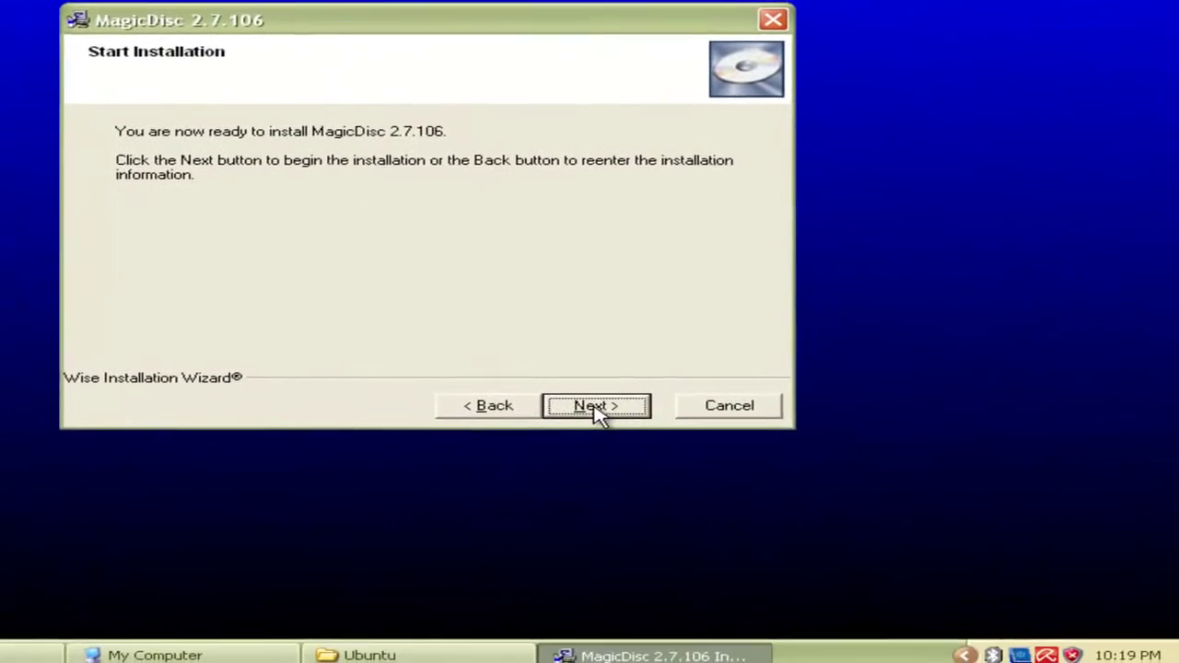
left_click(597, 410)
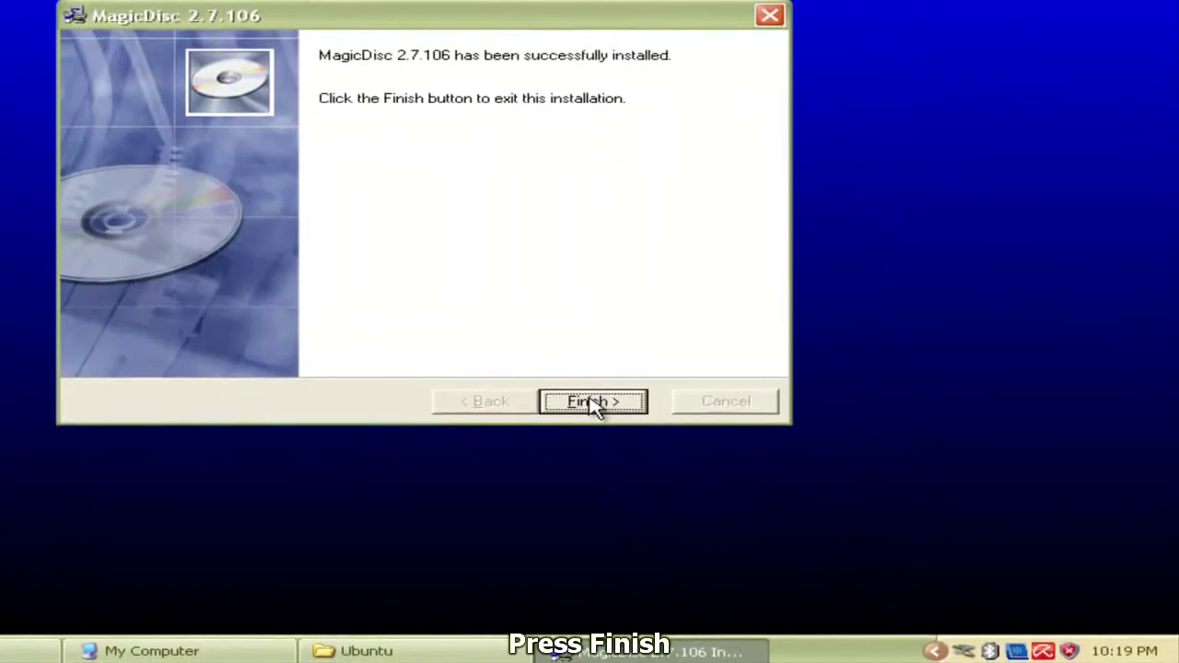
left_click(595, 405)
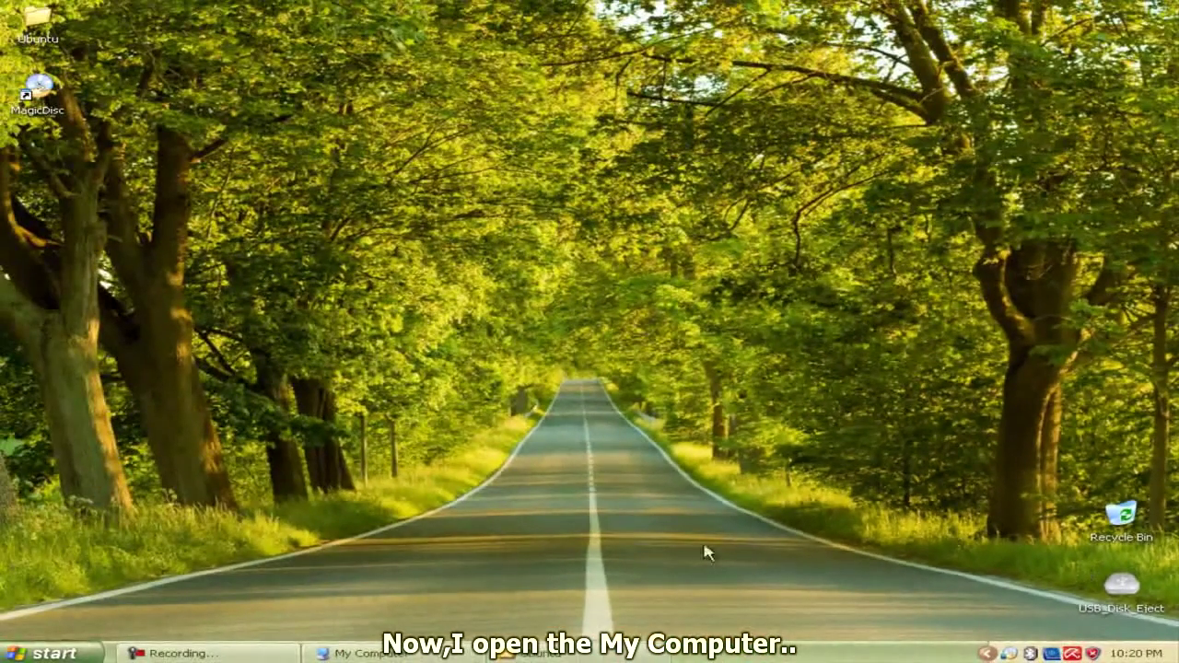
Check My Computer for the virtual DVD drive added by MagicDisc and minimize the window.
left_click(425, 652)
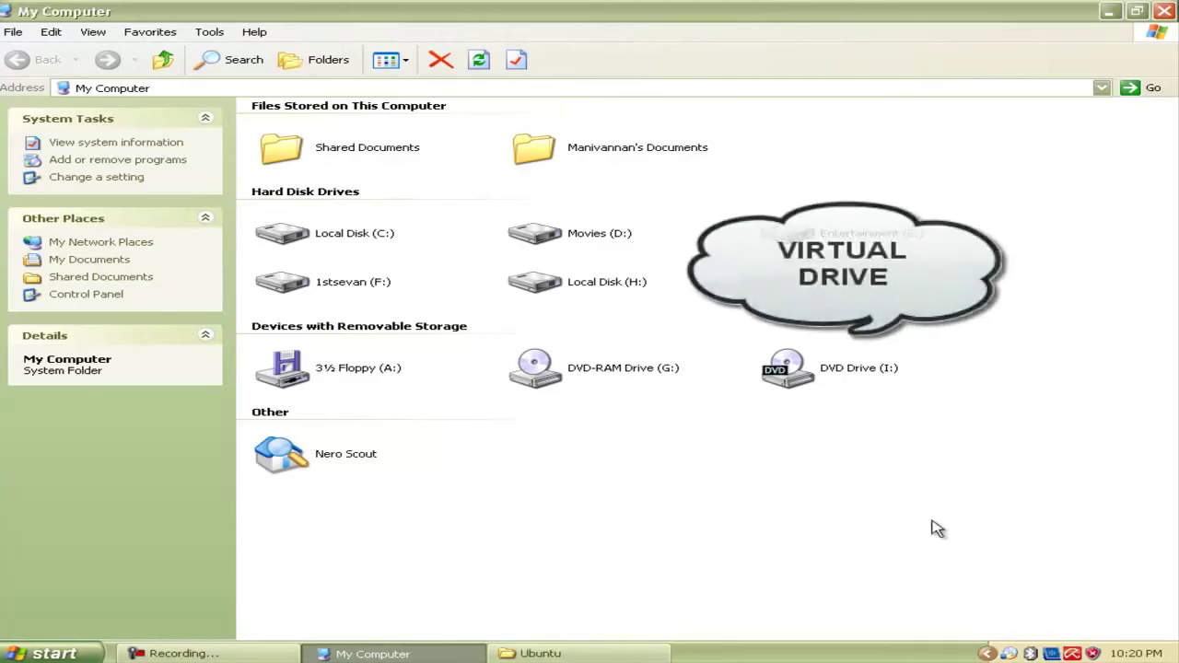
left_click(1111, 12)
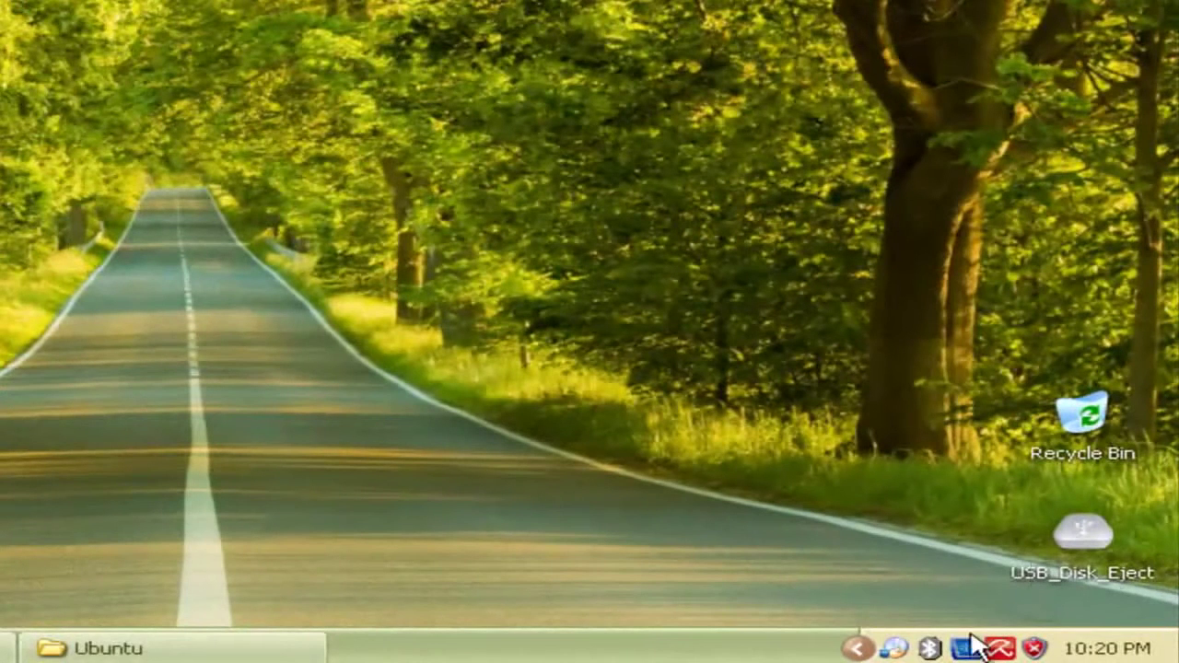
Mount the ubuntu904 image from the Ubuntu folder on MagicDisc's empty virtual drive I:.
right_click(909, 651)
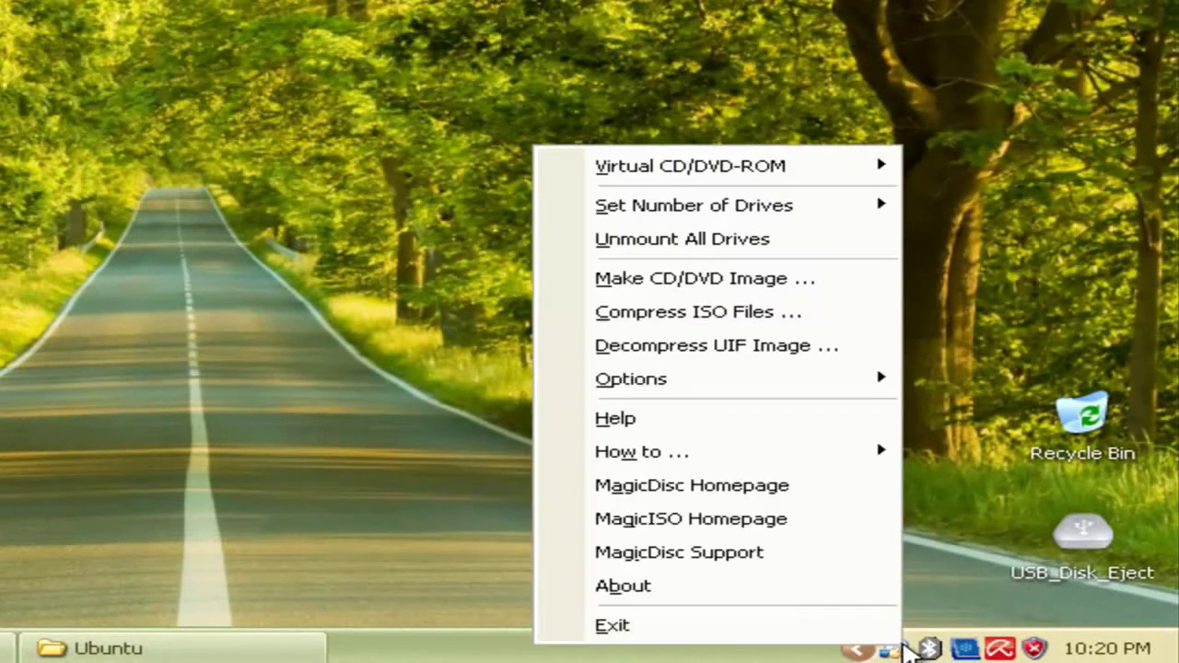
mouse_move(697, 178)
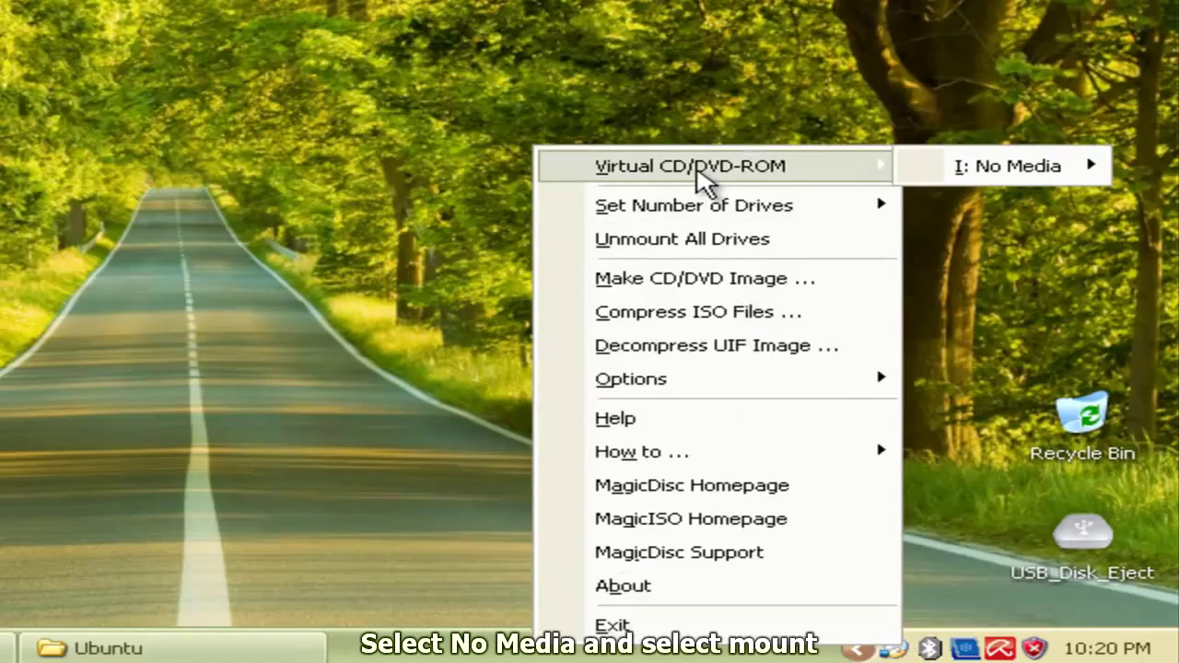
mouse_move(967, 175)
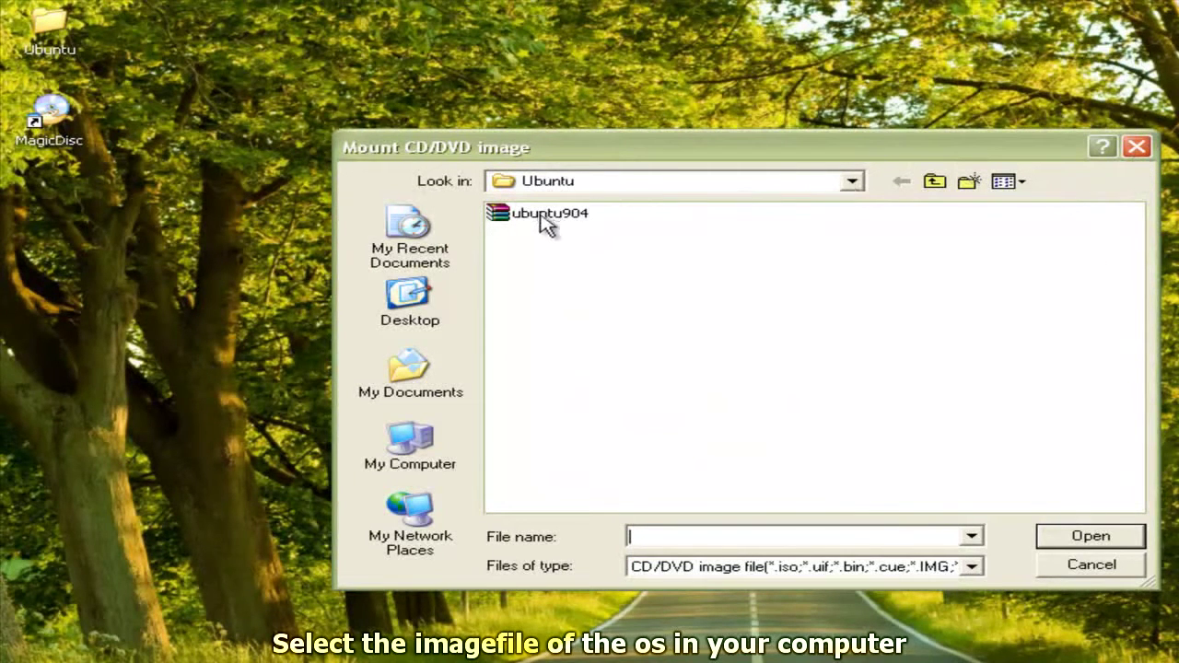
left_click(425, 311)
double_click(539, 267)
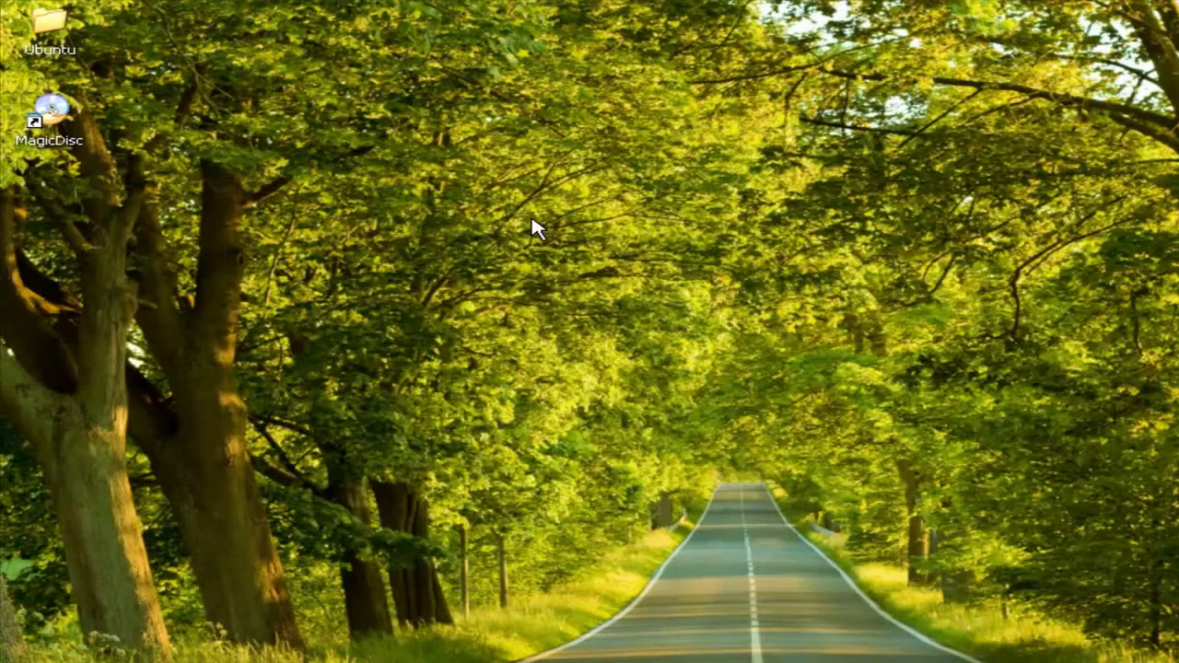
double_click(534, 218)
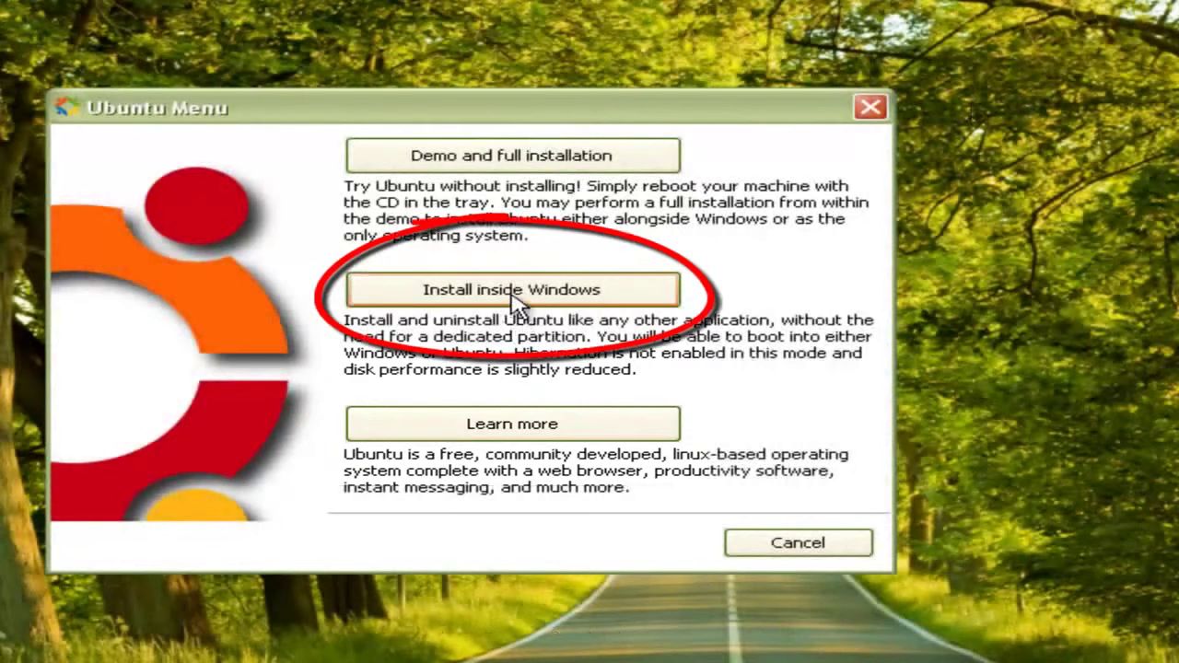
Choose to install Ubuntu inside Windows and set C: as the installation drive.
left_click(516, 296)
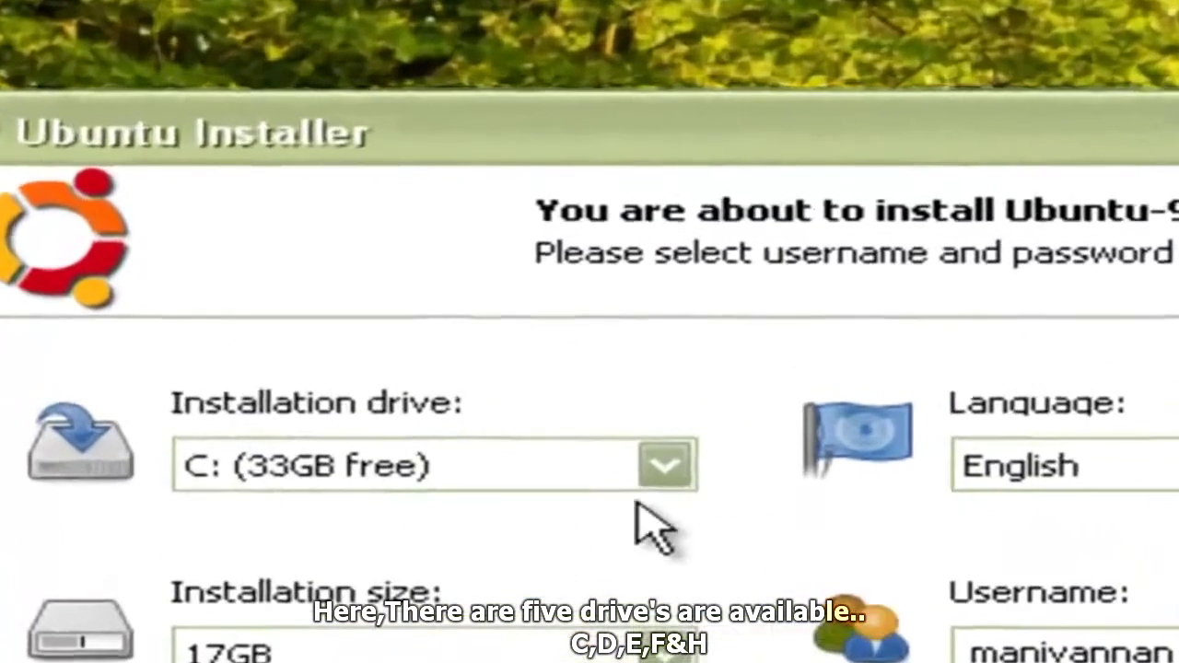
left_click(399, 268)
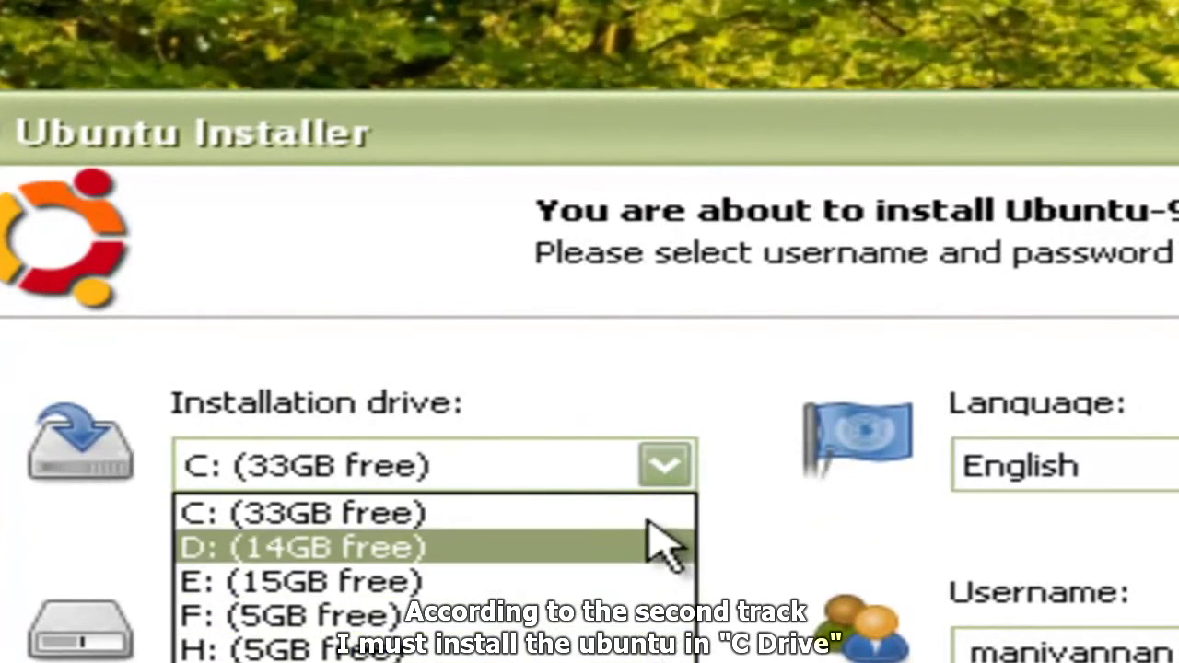
left_click(658, 465)
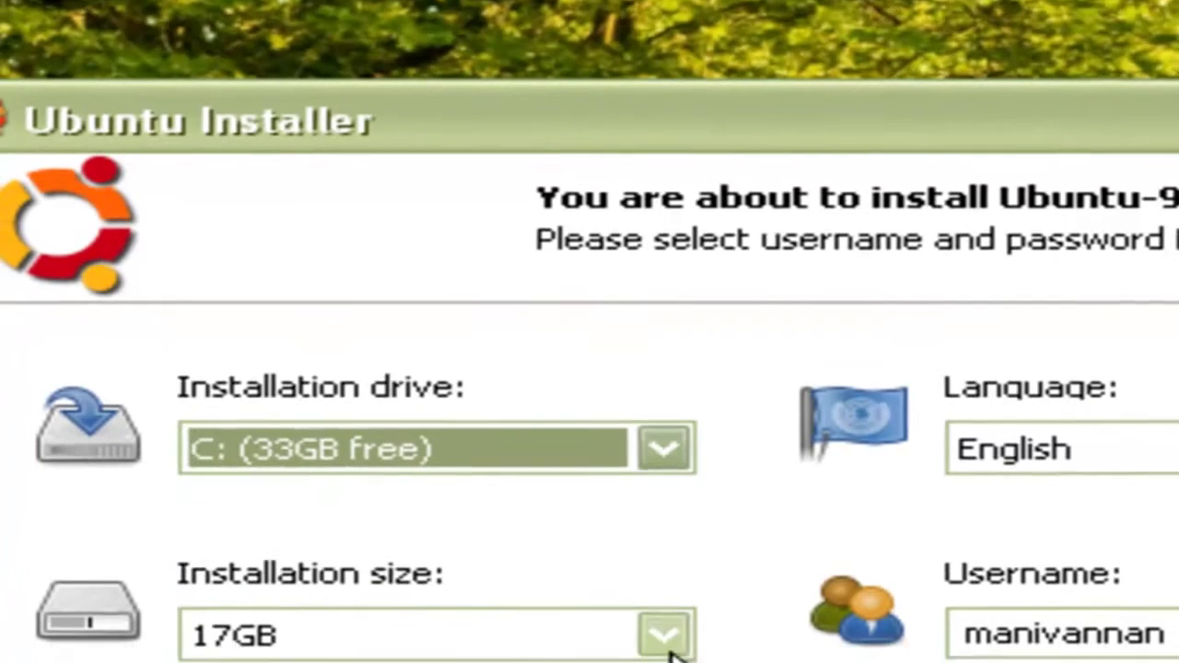
Set the installation size to 10GB, keeping Ubuntu as the desktop environment and English as the language.
left_click(664, 651)
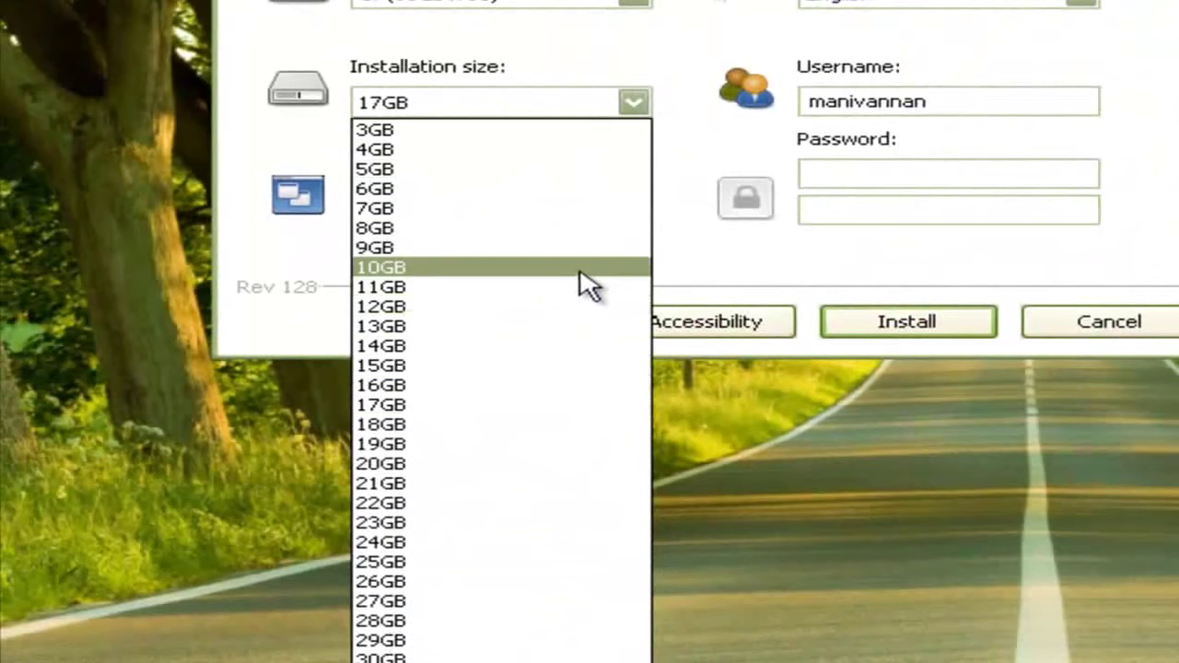
left_click(580, 271)
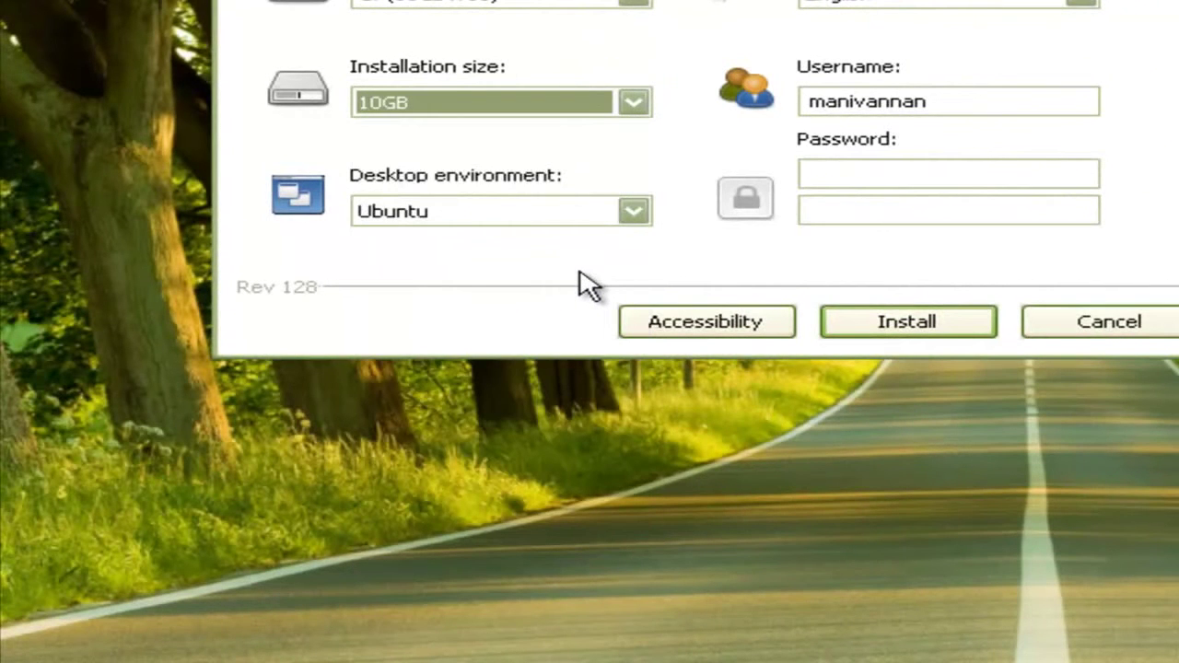
left_click(619, 219)
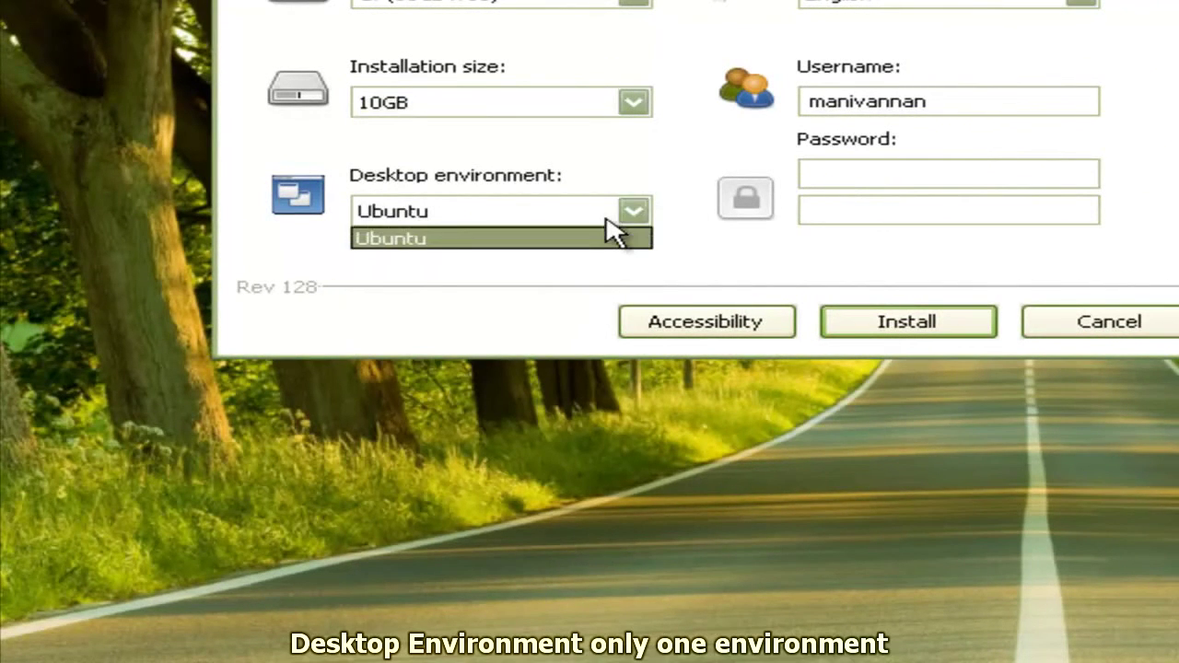
left_click(611, 236)
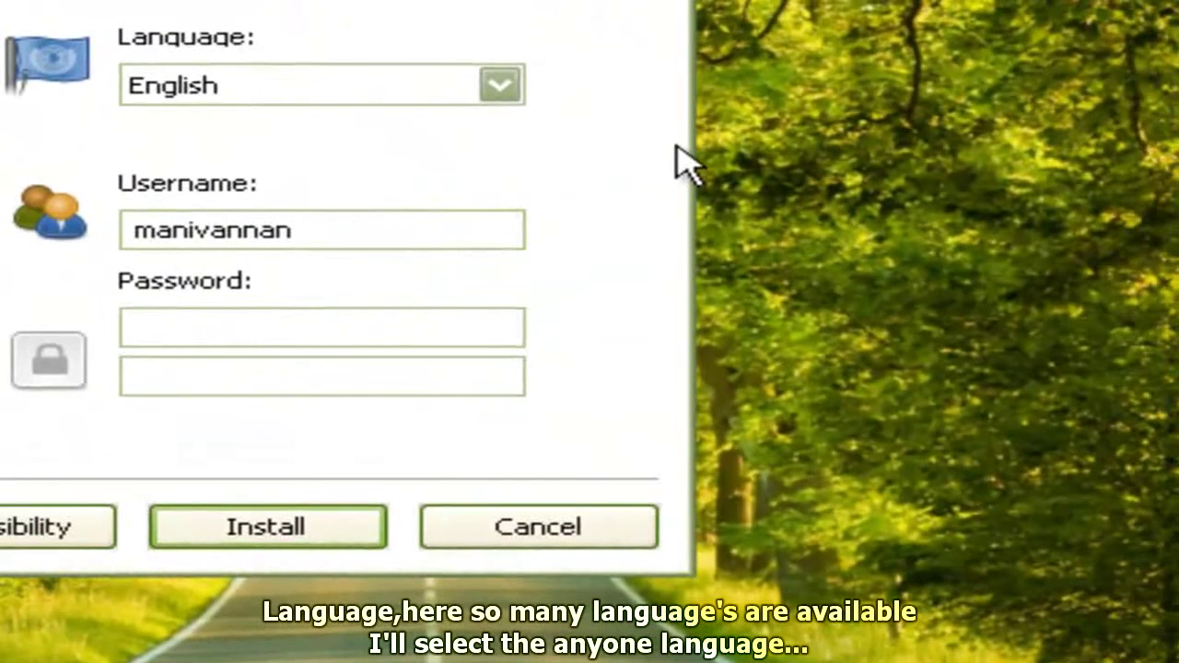
left_click(500, 85)
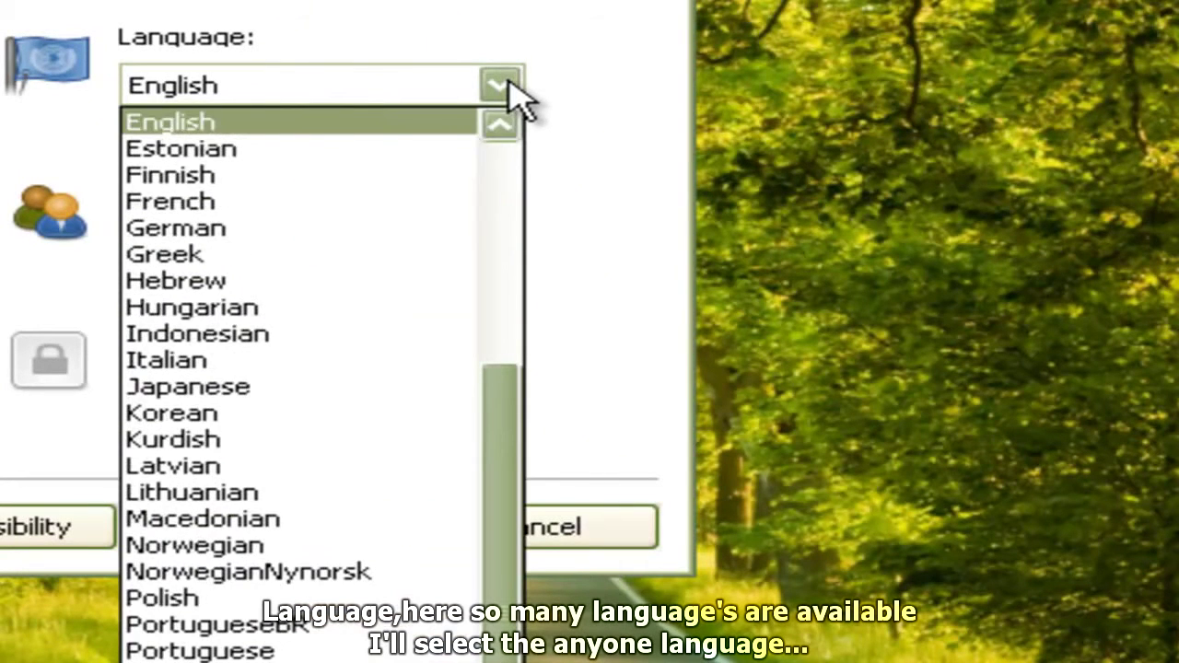
left_click(392, 129)
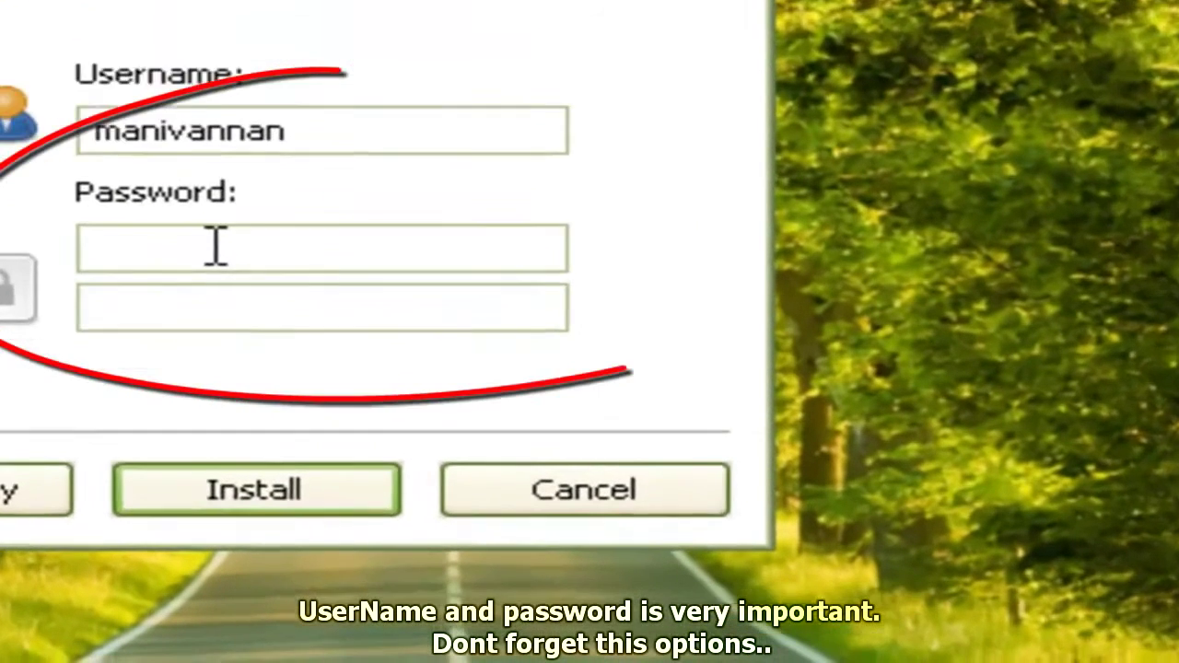
Enter the new account's password and repeat it in the confirmation field.
left_click(216, 247)
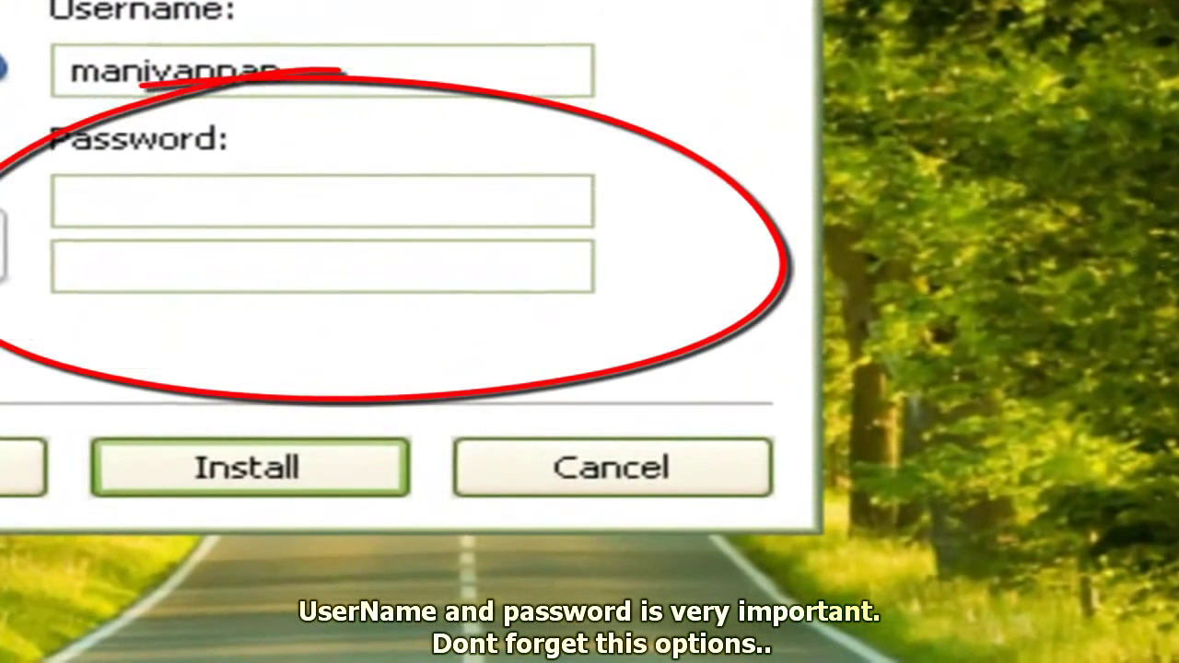
type("***********")
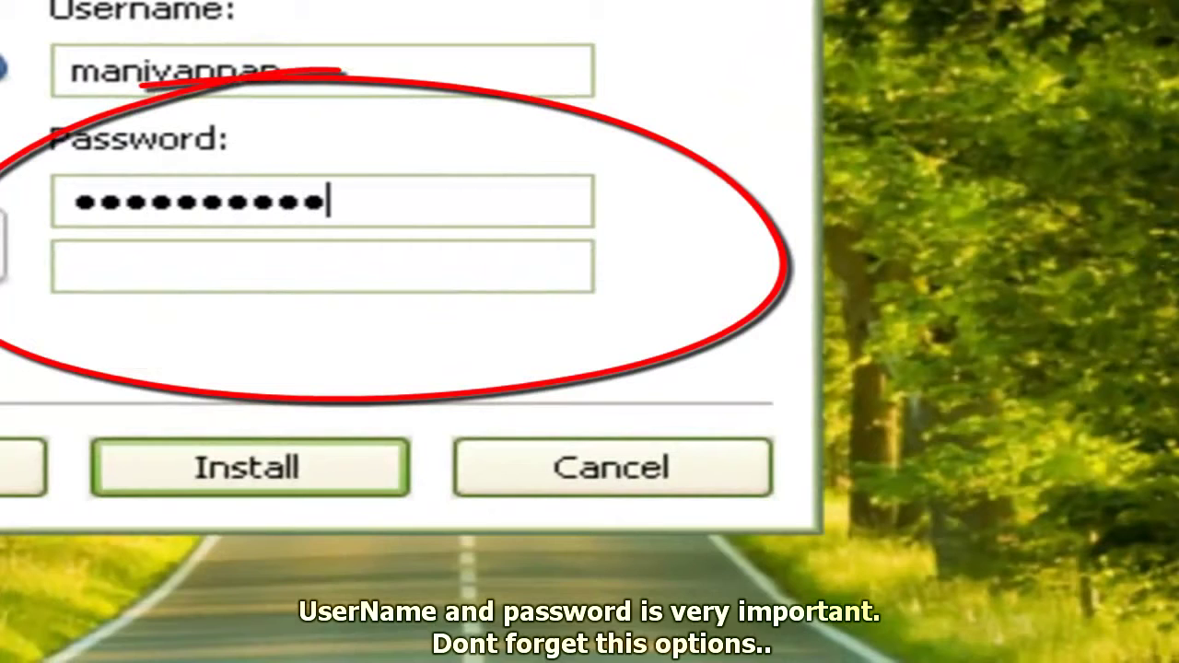
left_click(79, 266)
type("***********")
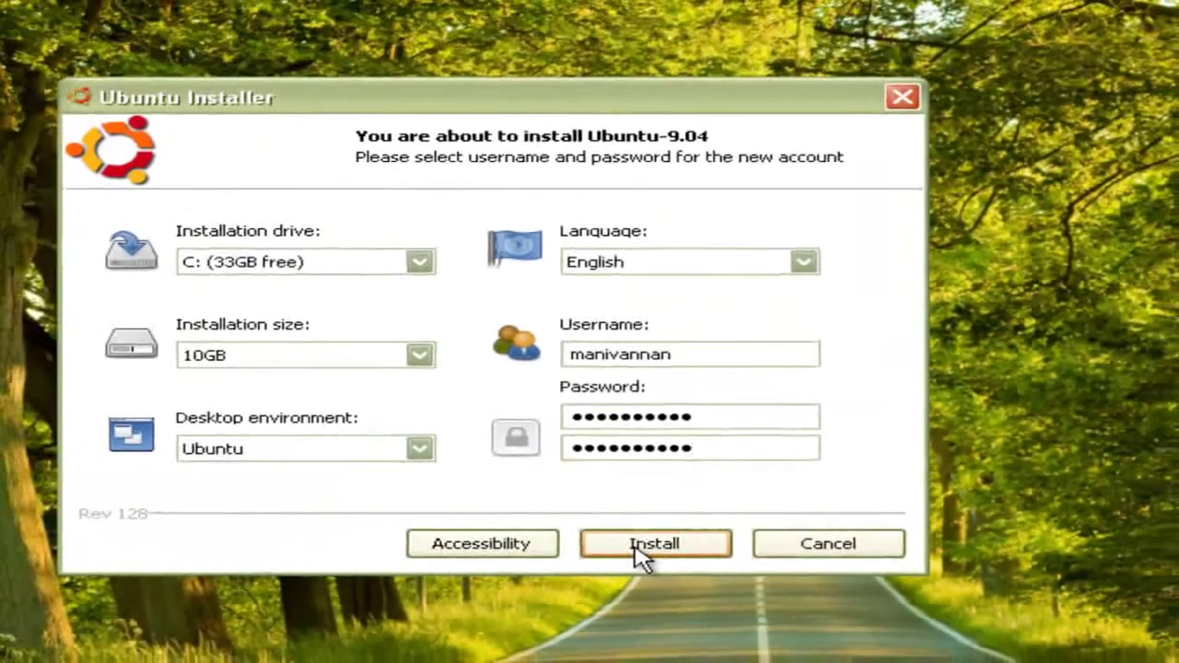
Start the Ubuntu 9.04 installation and finish the installer with the option to reboot now.
left_click(642, 551)
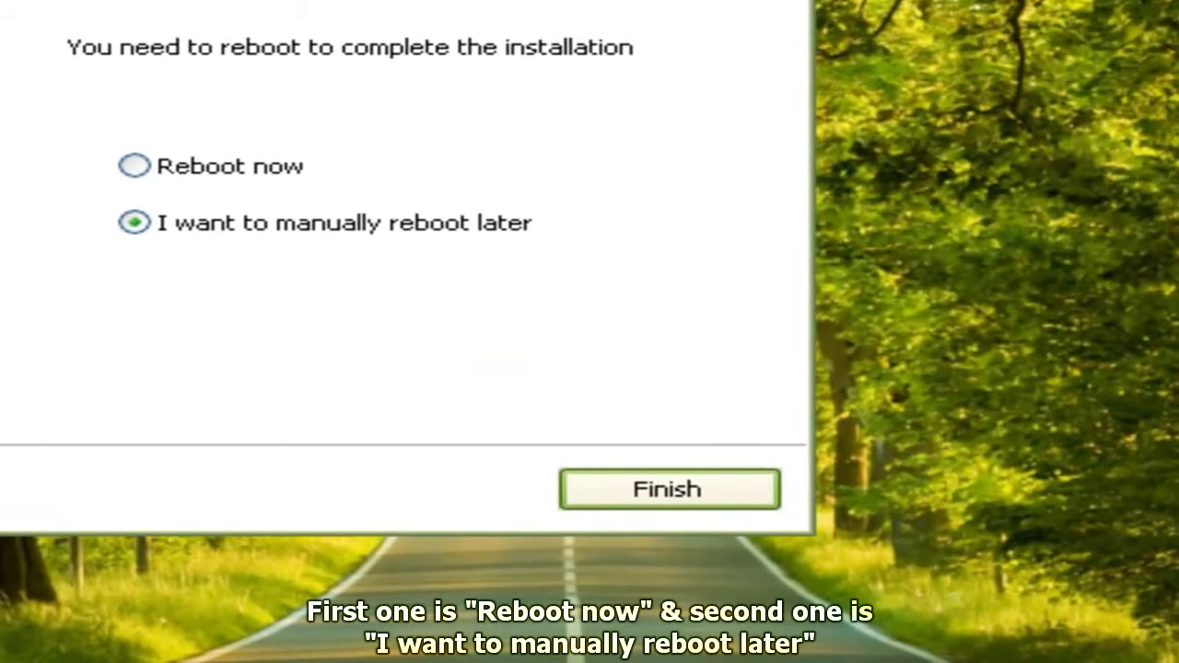
left_click(267, 164)
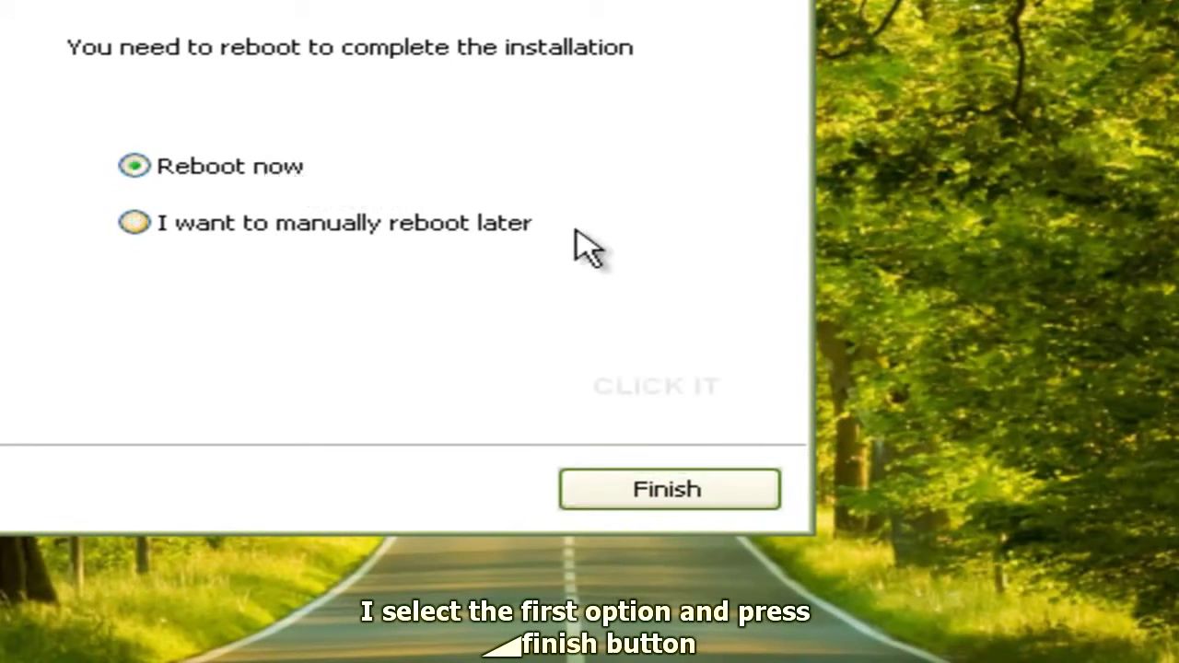
left_click(693, 490)
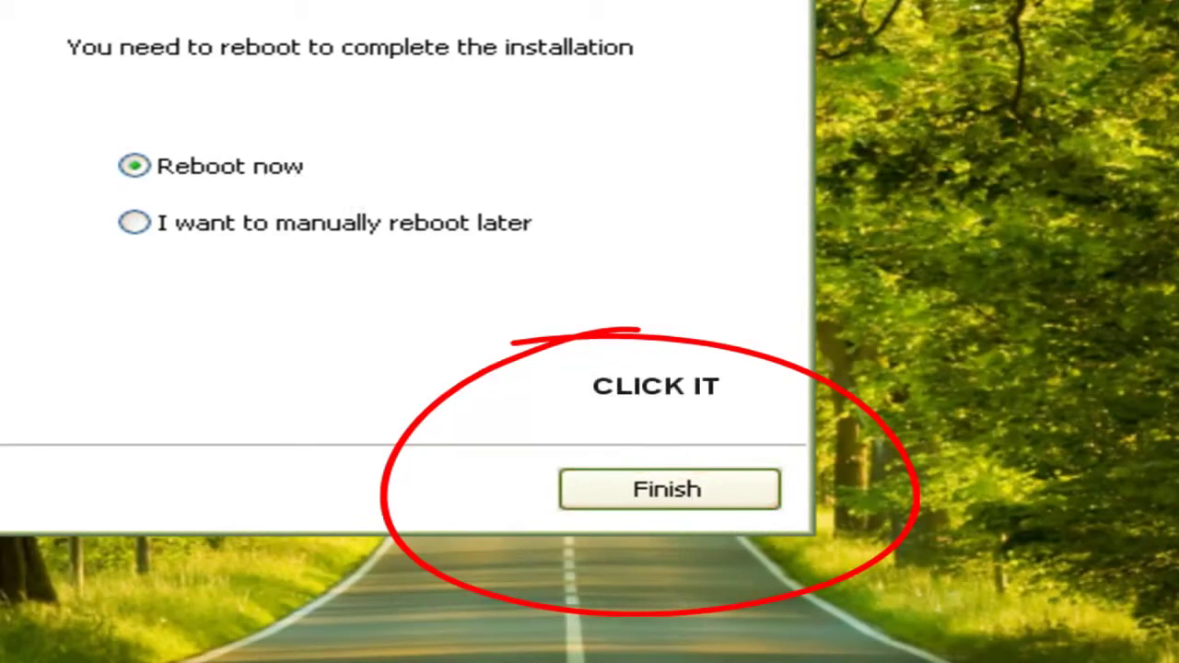